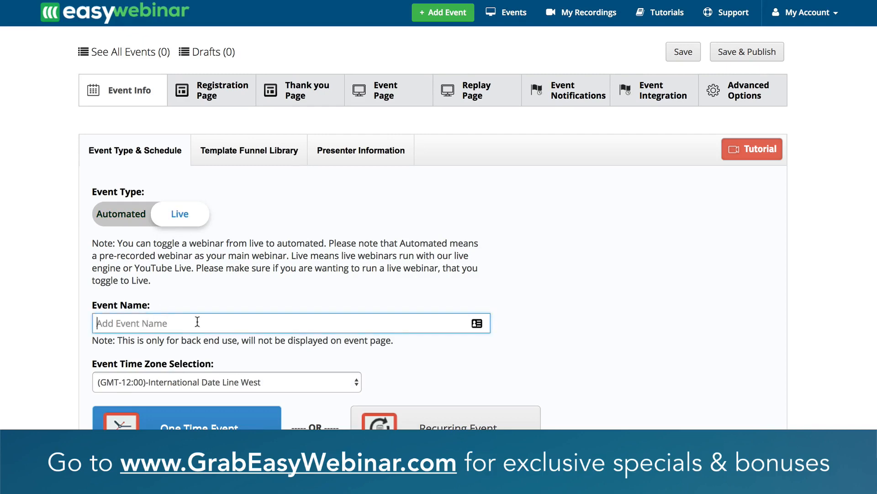
# Name the live event "First Live Webinar".
pyautogui.write('First L')
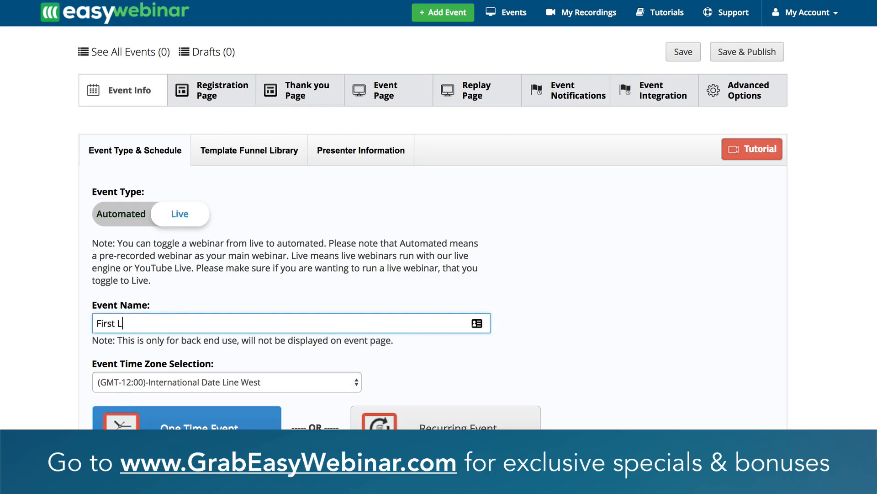
pyautogui.write('ive Webinar')
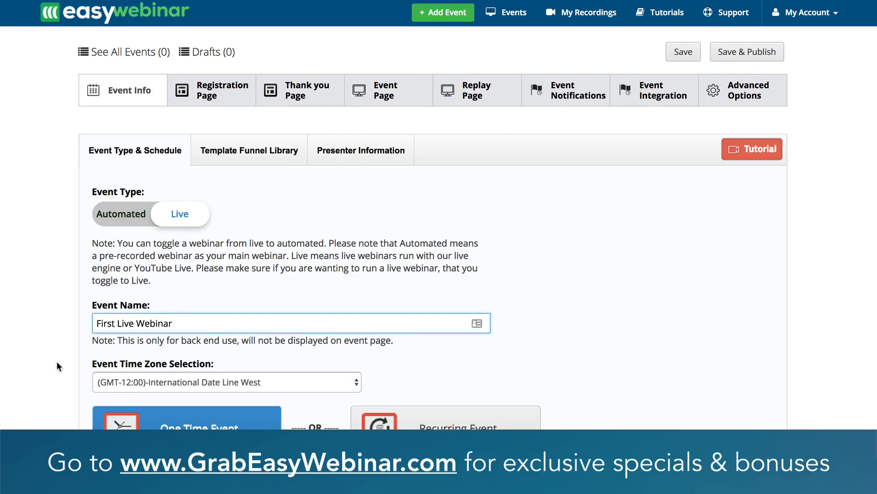
pyautogui.scroll(-2, 146, 359)
pyautogui.tripleClick(163, 282)
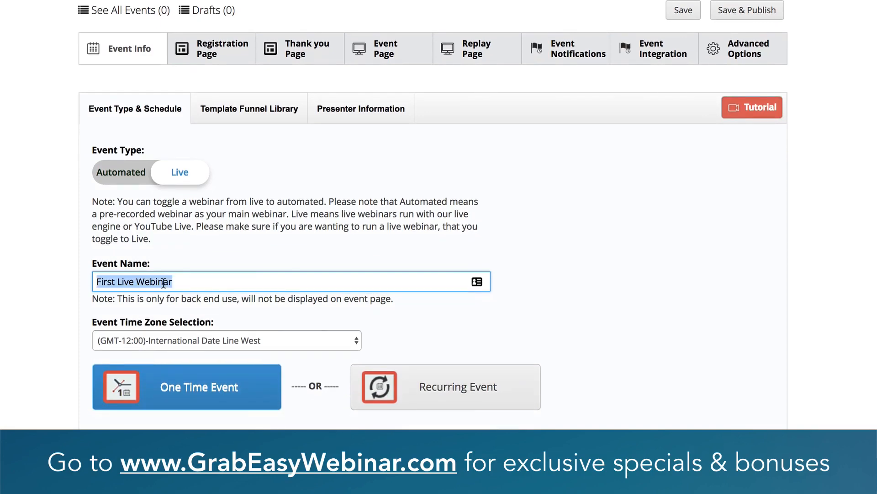
pyautogui.click(59, 310)
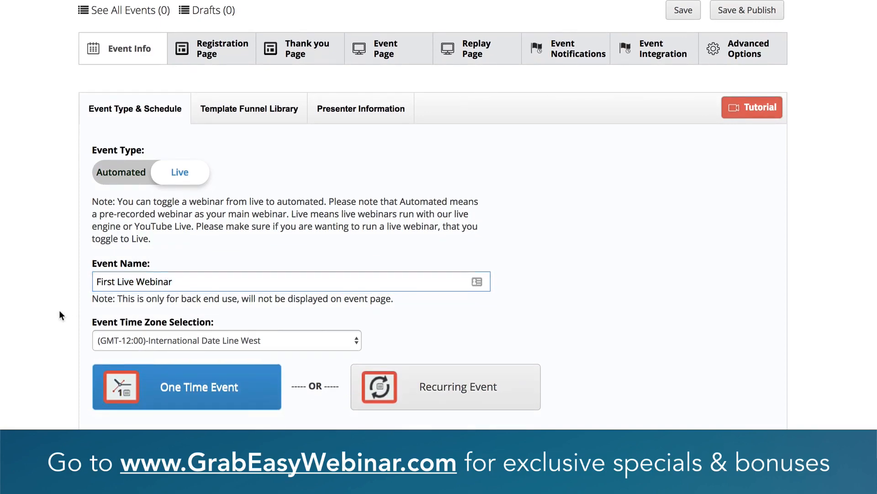
# Set the event time zone to (GMT-08:00) Pacific Time (US & Canada); Tijuana.
pyautogui.scroll(-5, 59, 310)
pyautogui.click(198, 231)
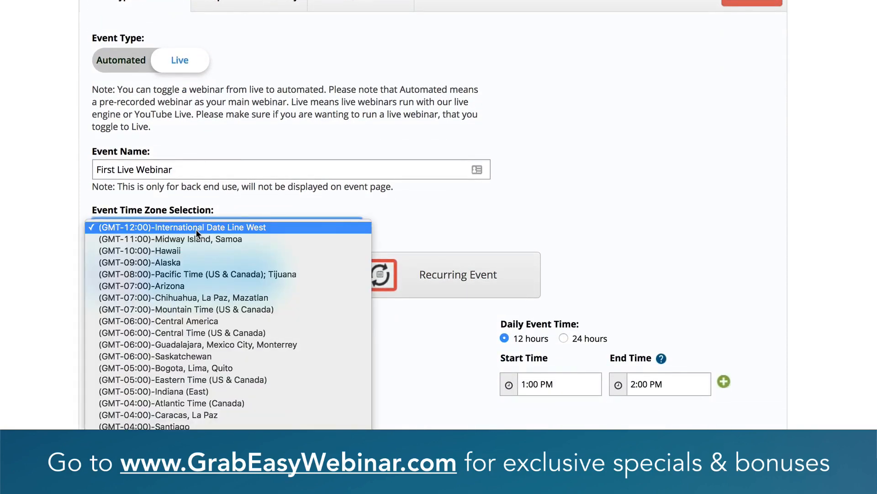
pyautogui.click(177, 275)
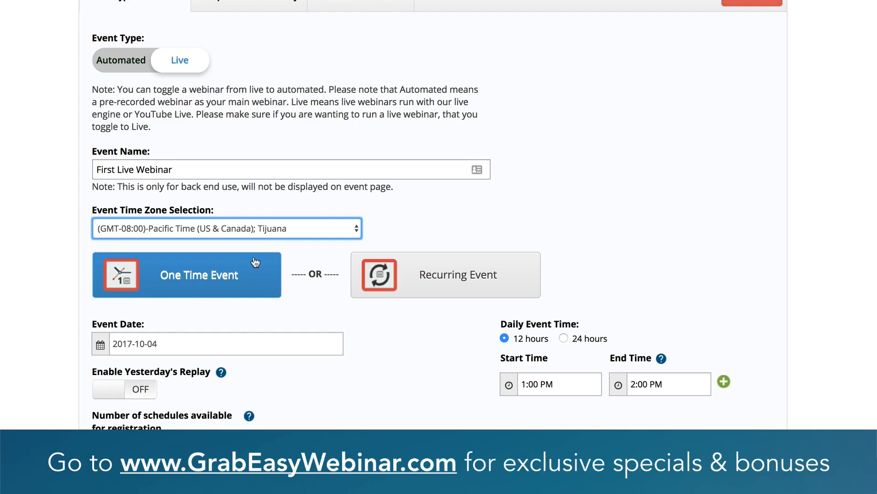
pyautogui.click(447, 297)
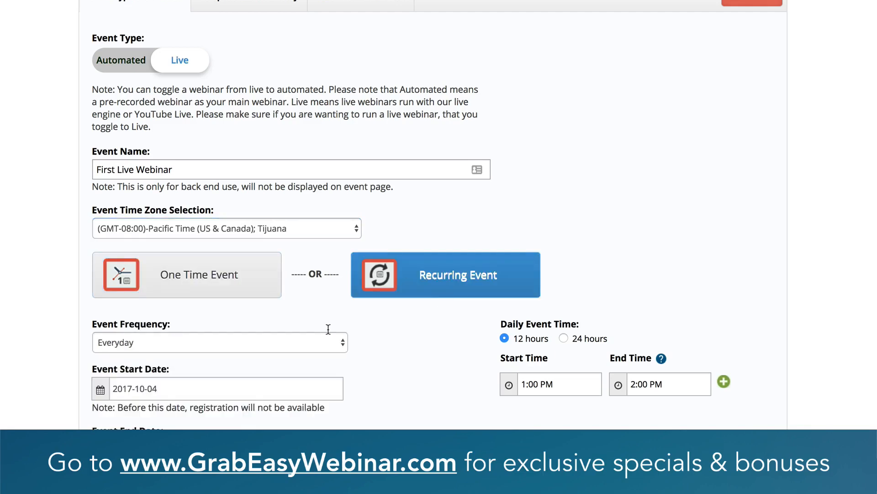
pyautogui.scroll(-3, 327, 329)
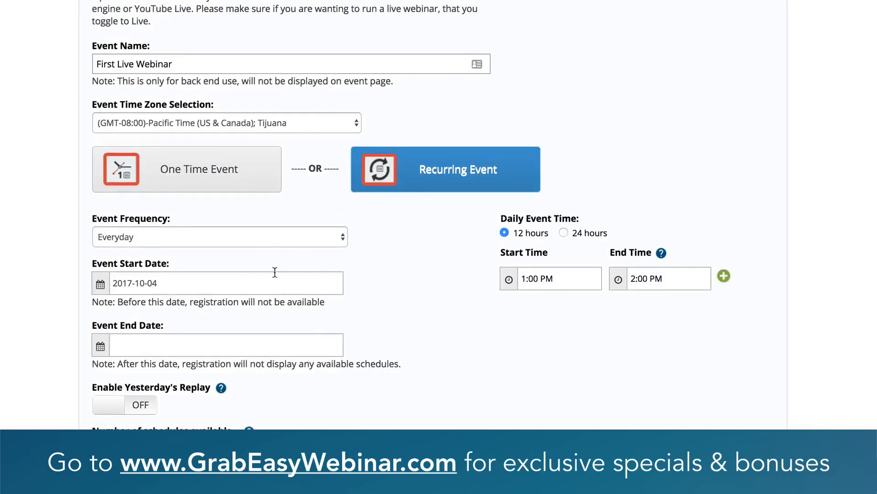
pyautogui.scroll(-2, 275, 272)
pyautogui.click(205, 116)
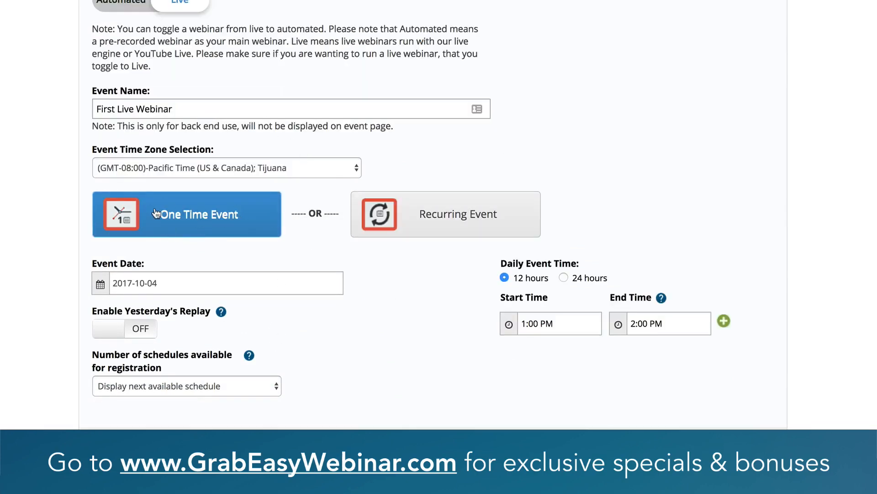
# Set the date of the one-time event to 2017-10-07.
pyautogui.click(200, 284)
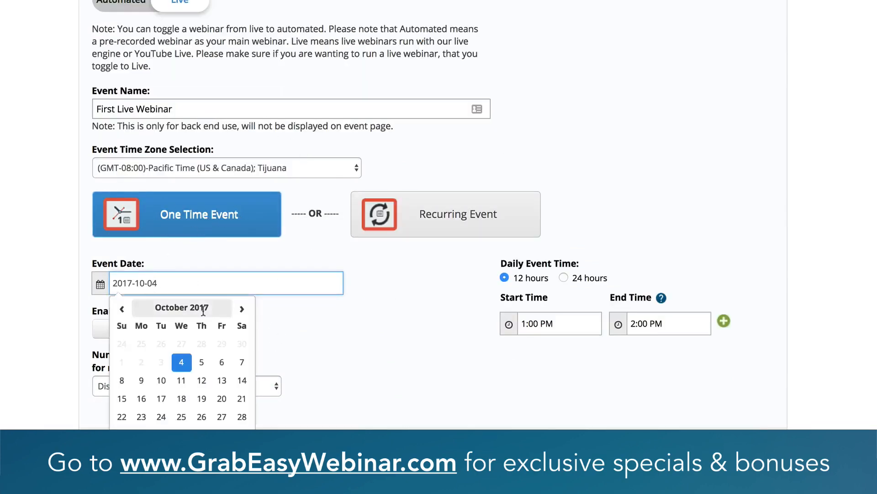
pyautogui.click(244, 363)
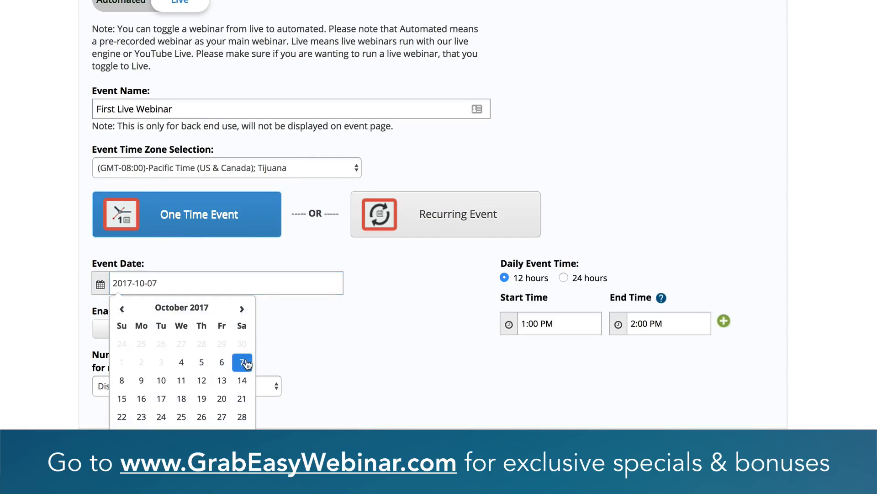
pyautogui.click(326, 357)
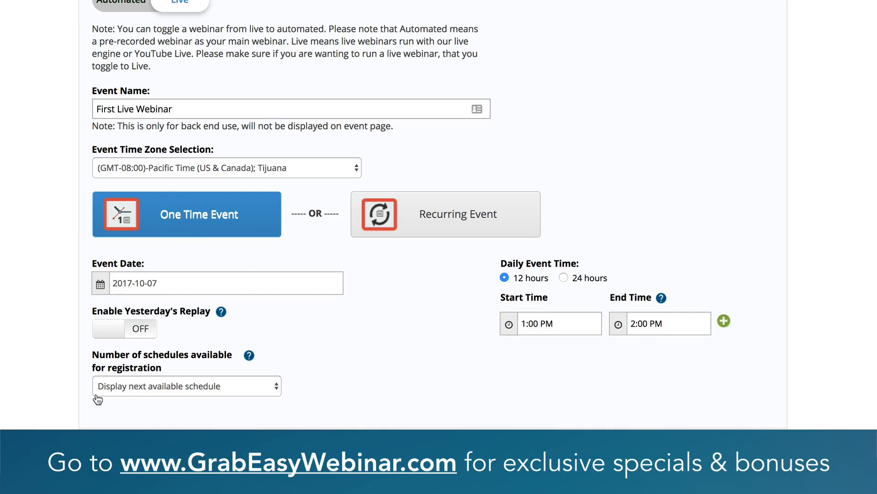
# Examine the available themes in the template funnel library.
pyautogui.scroll(5, 232, 386)
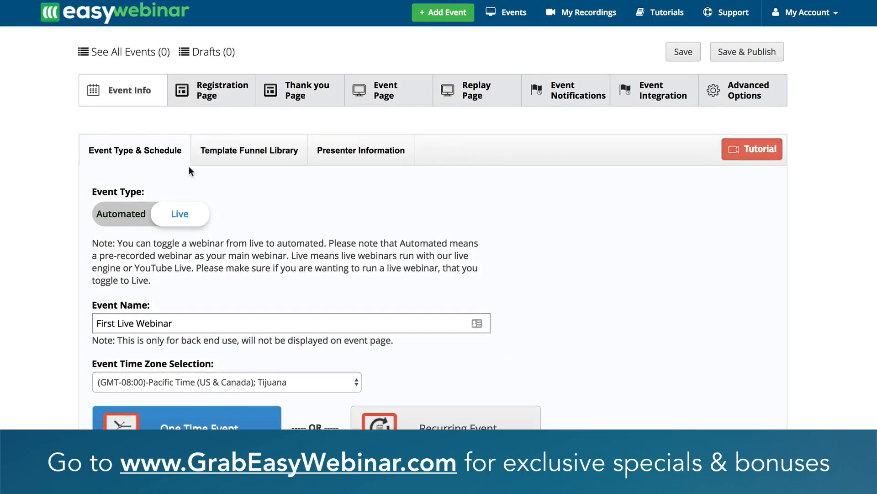
pyautogui.click(240, 157)
pyautogui.moveTo(280, 199)
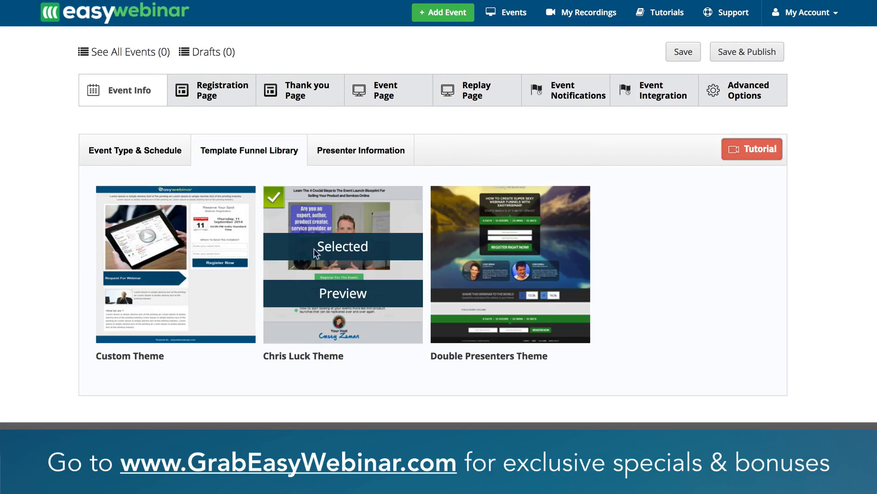
# Enable the presenter information for the event and enter the presenter's full name.
pyautogui.click(368, 162)
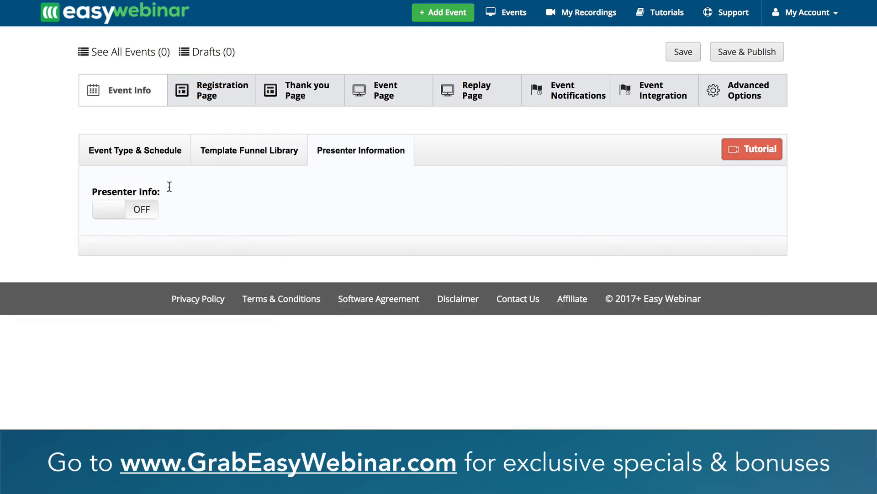
pyautogui.click(112, 210)
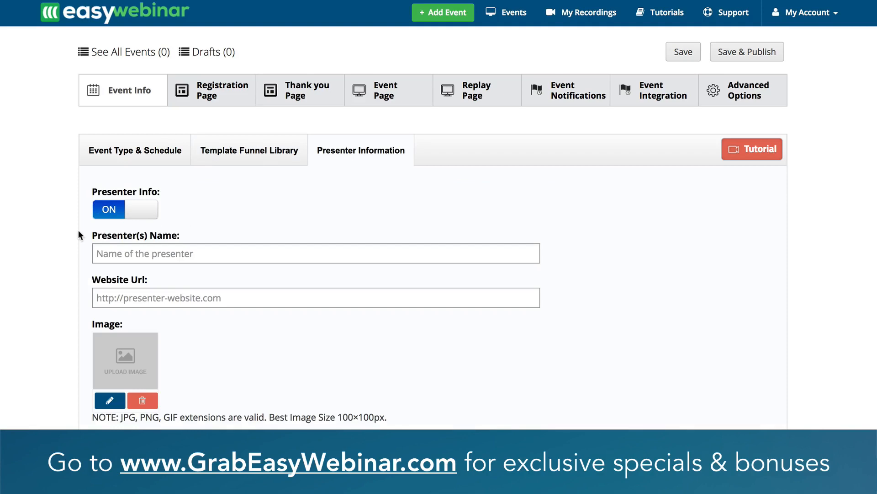
pyautogui.scroll(-2, 79, 233)
pyautogui.click(129, 156)
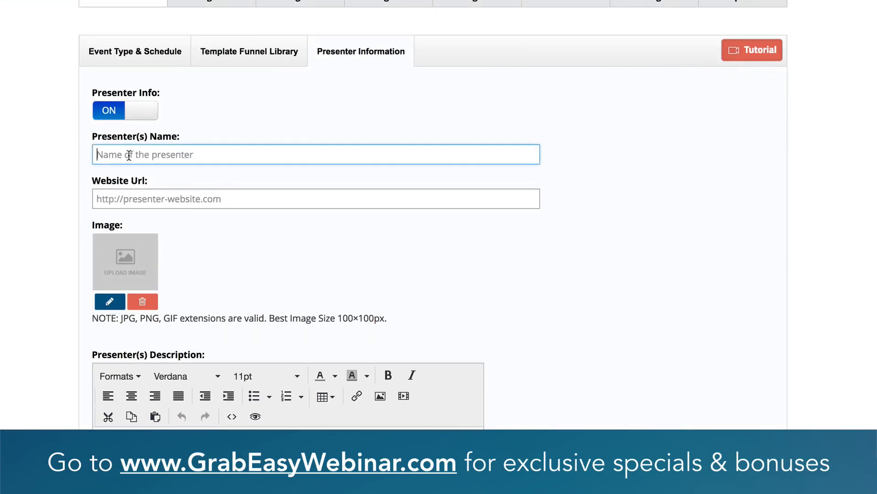
pyautogui.write('Joe Fier')
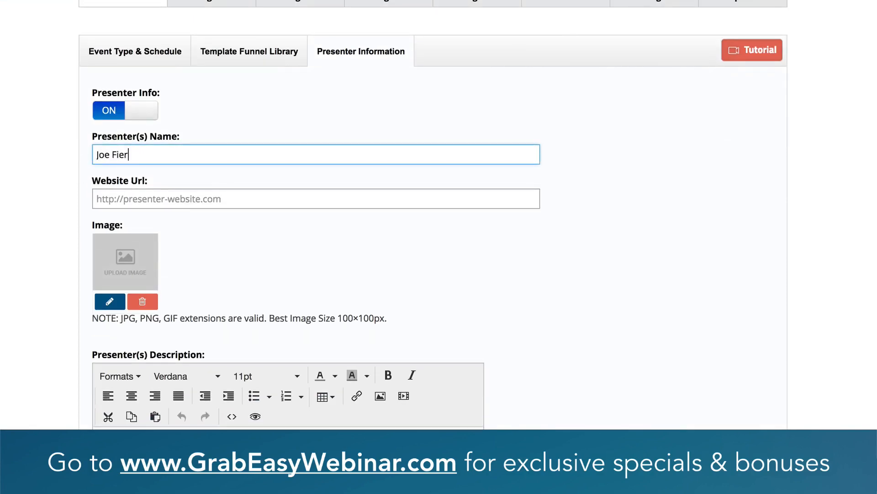
pyautogui.click(121, 203)
pyautogui.write('http://g')
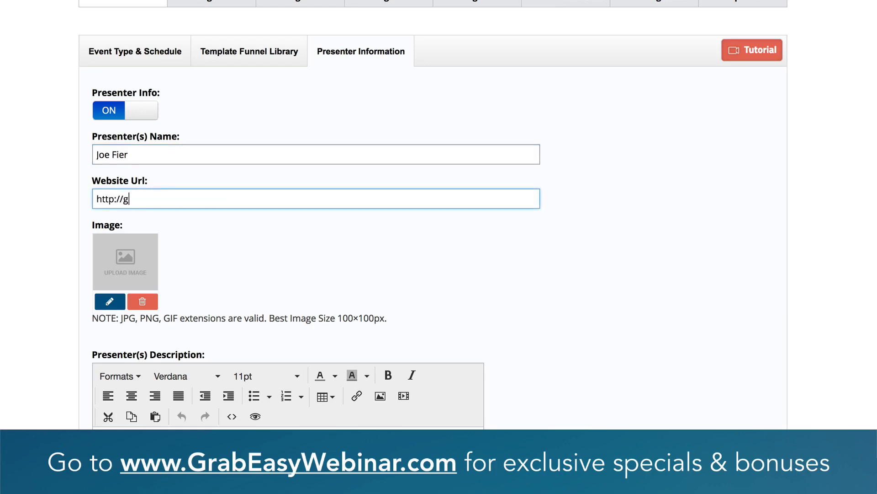
pyautogui.write('rabeasywebinar.co')
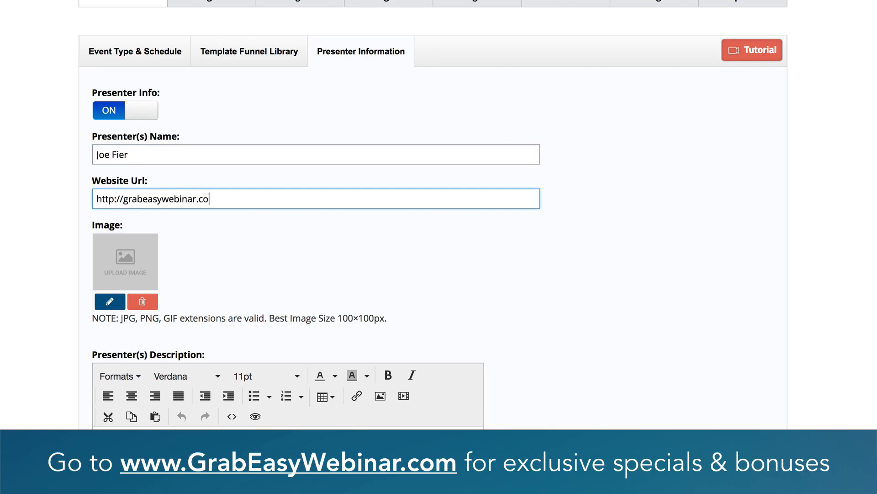
pyautogui.write('m')
pyautogui.click(110, 302)
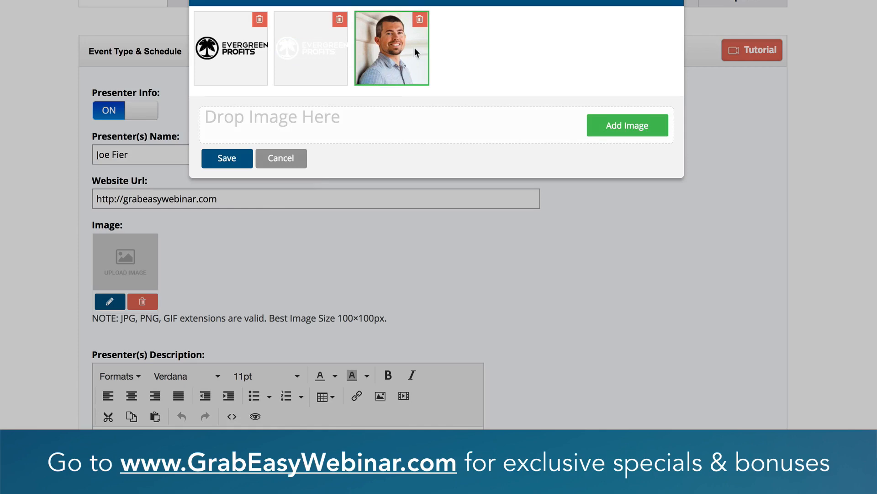
pyautogui.click(229, 159)
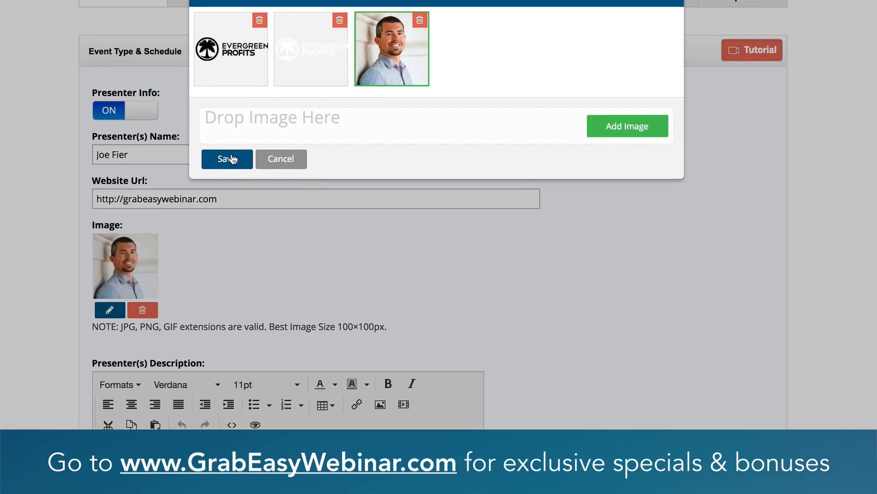
# Fill in the presenter's description with the prepared bio about advising businesses on marketing strategy and sales conversion.
pyautogui.scroll(-5, 67, 293)
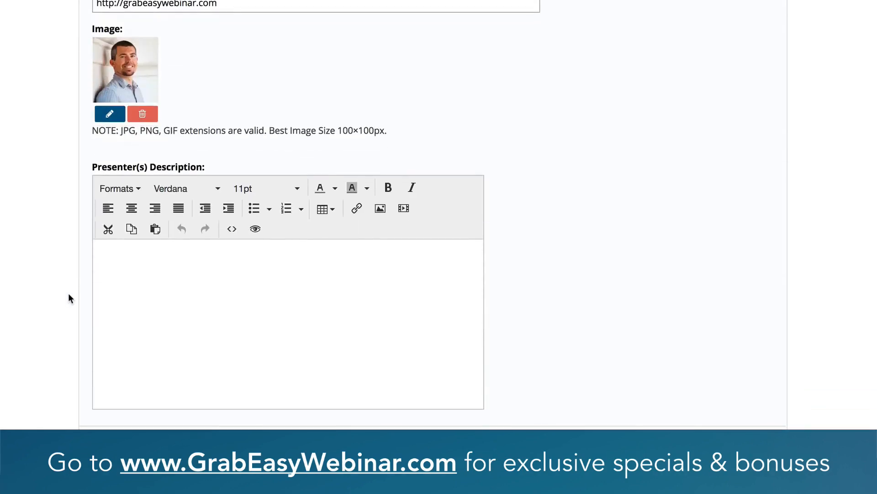
pyautogui.click(191, 292)
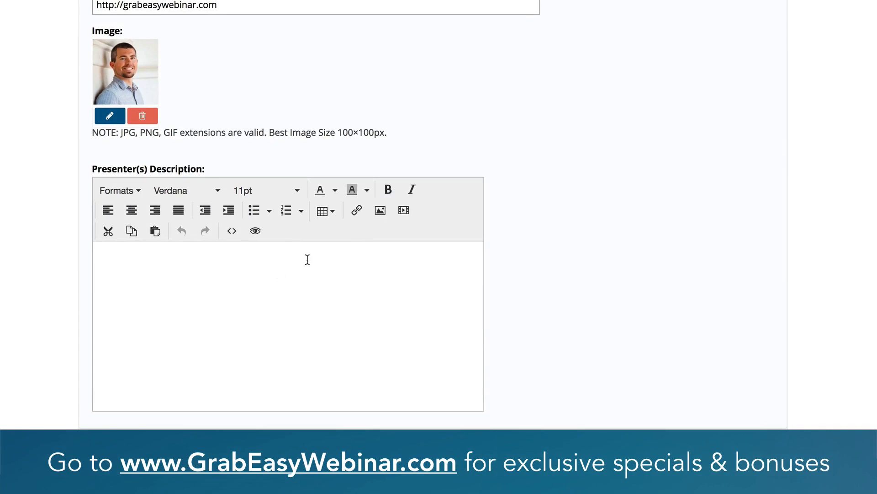
pyautogui.hotkey('ctrl', 'Up')
pyautogui.click(185, 127)
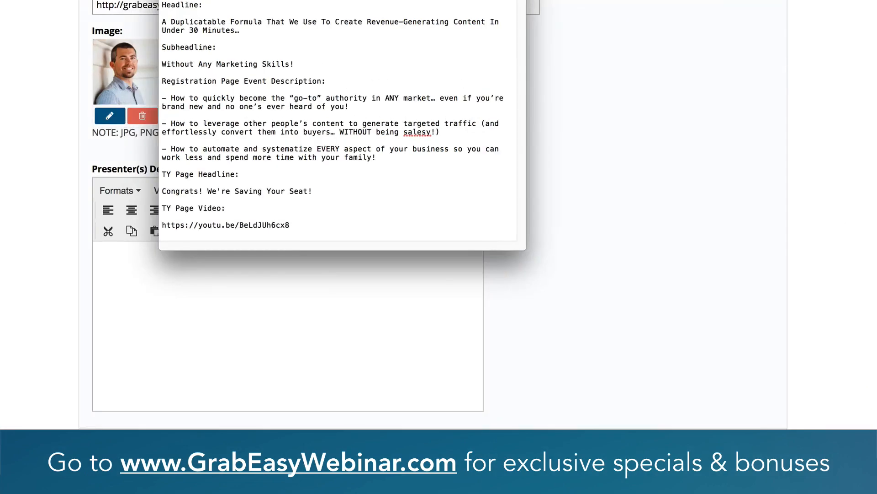
pyautogui.click(137, 300)
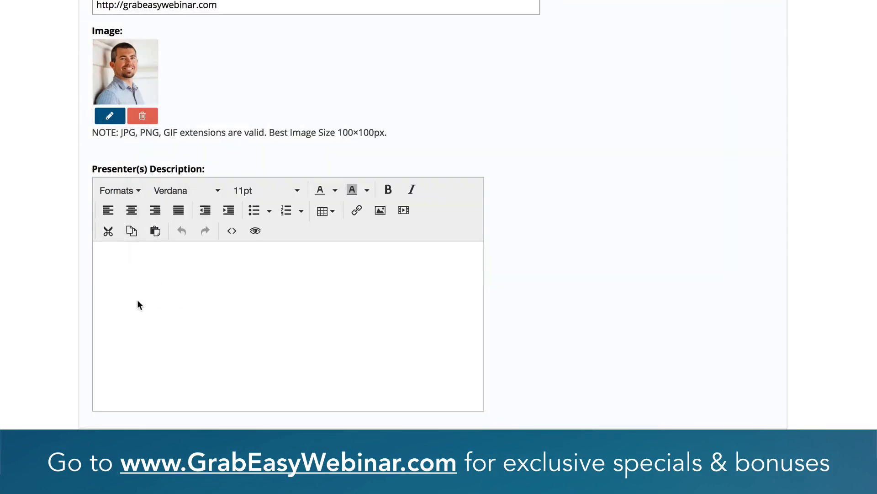
pyautogui.write('Joe Fier advises businesses on marketing strategy and sales conversion to increase revenues and create long-term selling assets. Runs a marketing and tech consulting company and full-scale content marketing agency.')
# On the registration page, set the headline to "A Duplicatable Formula That We Use To Create Revenue-Generating Content In Under 30 Minutes…", copied from the text notes.
pyautogui.scroll(6, 346, 325)
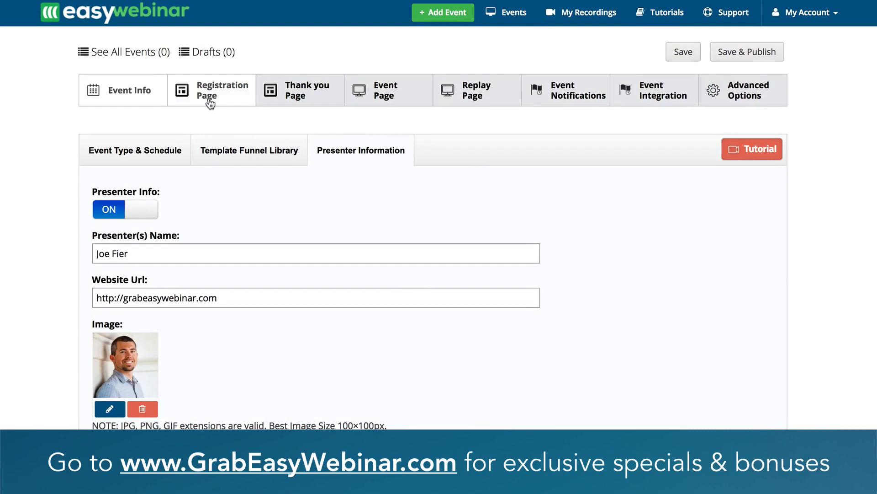
pyautogui.click(210, 102)
pyautogui.scroll(-2, 36, 218)
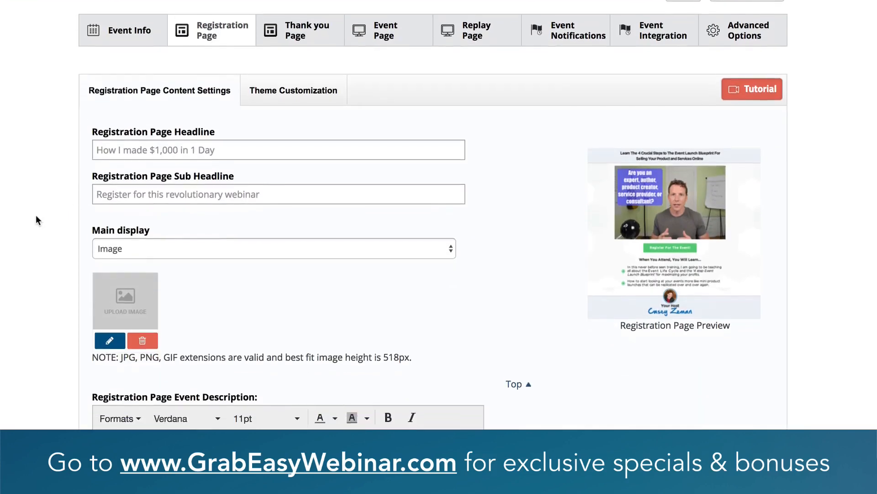
pyautogui.scroll(-1, 36, 219)
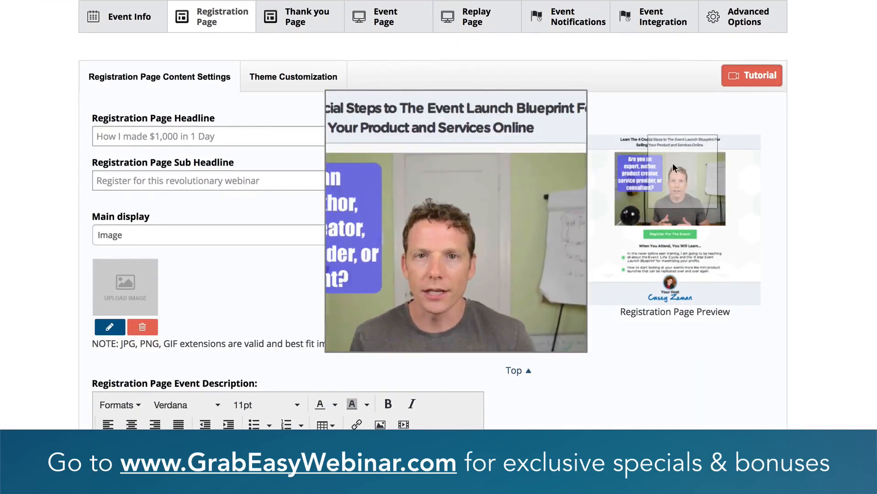
pyautogui.click(176, 138)
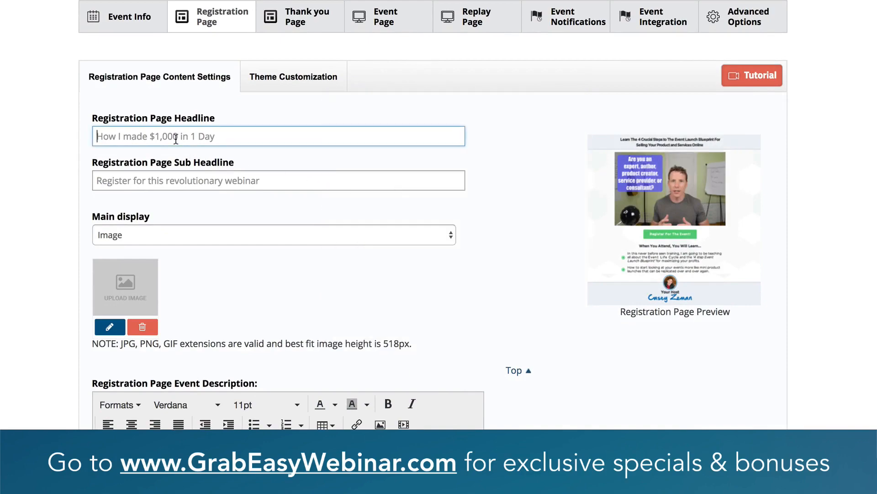
pyautogui.hotkey('ctrl', 'Up')
pyautogui.click(235, 144)
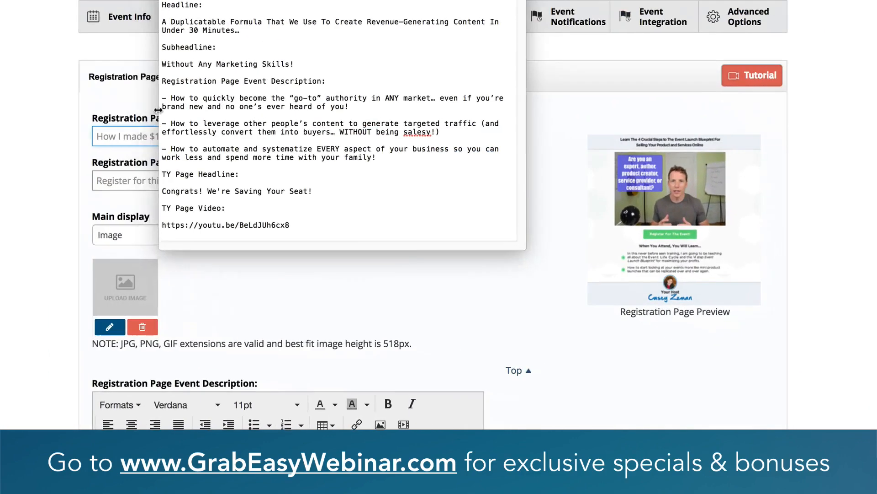
pyautogui.tripleClick(197, 25)
pyautogui.click(54, 118)
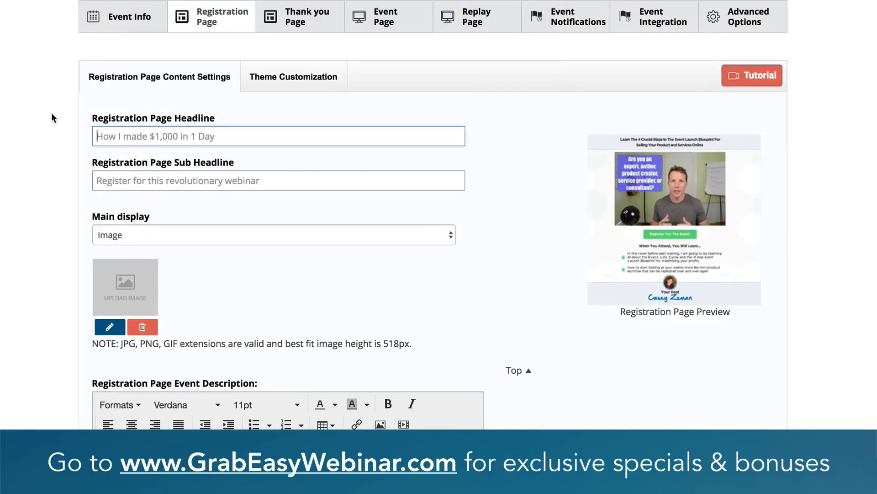
pyautogui.write('A Duplicatable Formula That We Use To Create Revenue-Generating Content In Under 30 Minutes...')
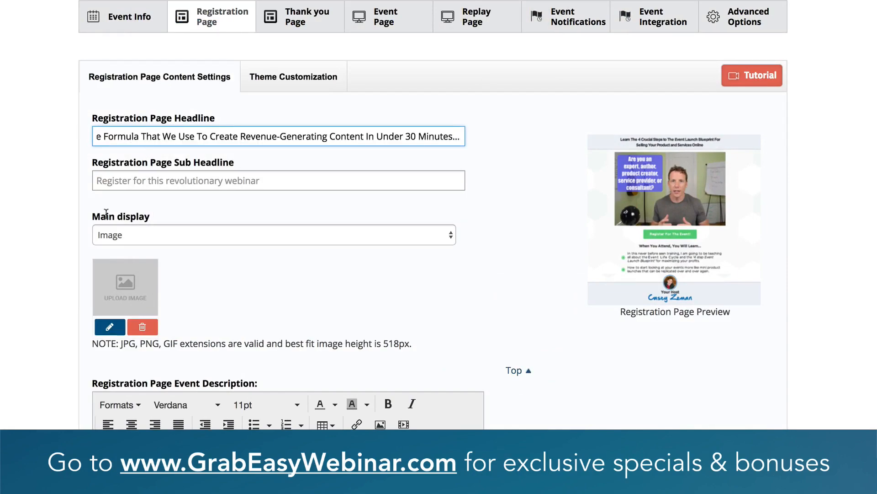
# Set the registration page sub headline to "Without Any Marketing Skills!", copied from the text notes.
pyautogui.hotkey('ctrl', 'Up')
pyautogui.click(189, 134)
pyautogui.tripleClick(196, 65)
pyautogui.press('super+c')
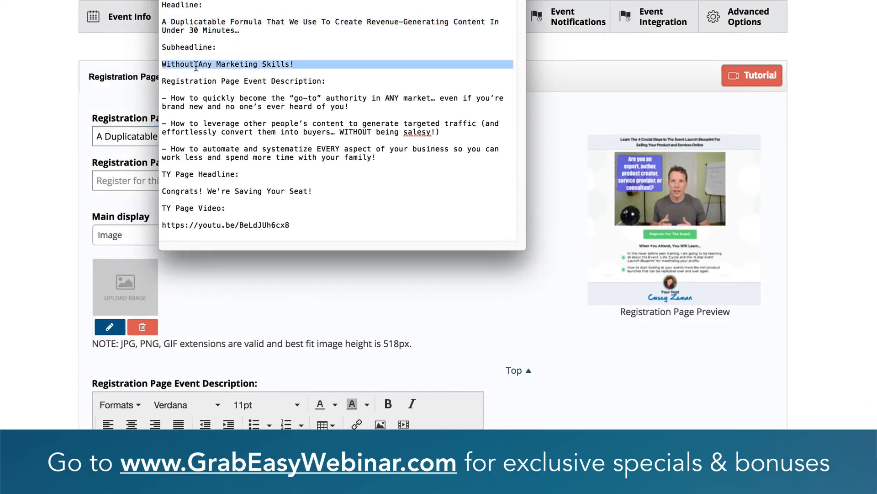
pyautogui.click(123, 193)
pyautogui.click(123, 186)
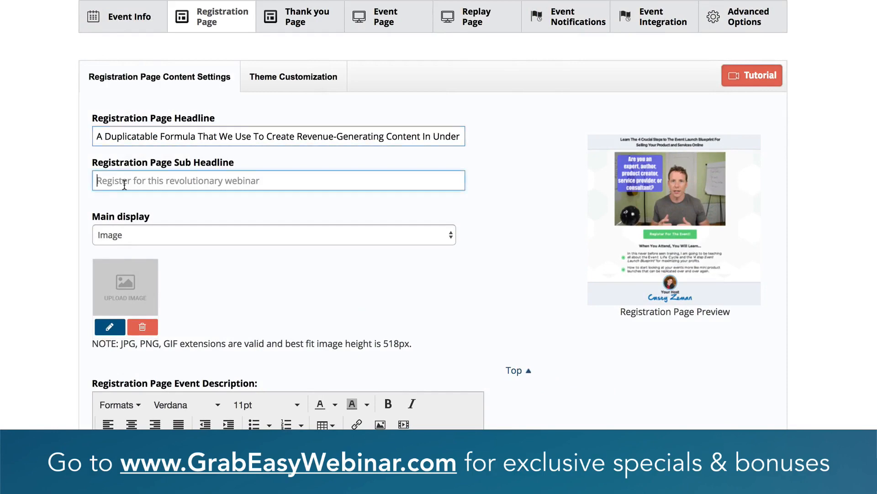
pyautogui.press('super+v')
pyautogui.scroll(-3, 70, 232)
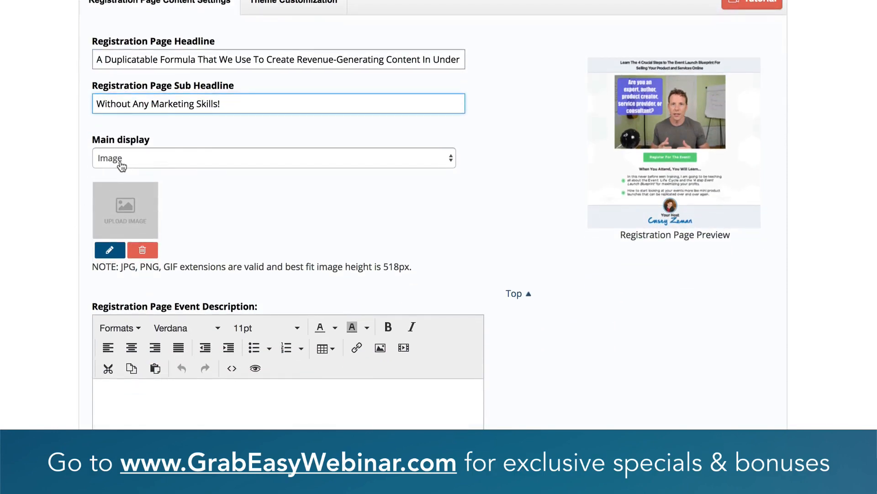
pyautogui.scroll(3, 70, 205)
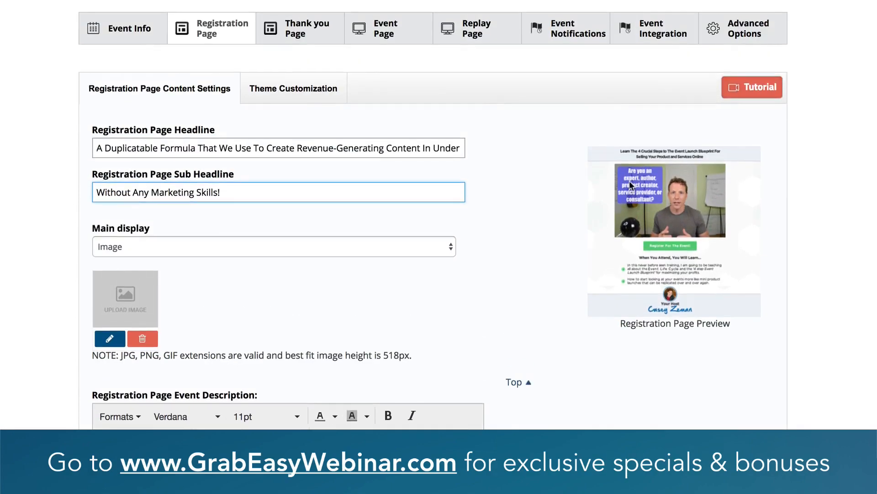
# Fill the registration page event description with the three "How to" points from the text notes and format them as a bulleted list.
pyautogui.scroll(-8, 413, 294)
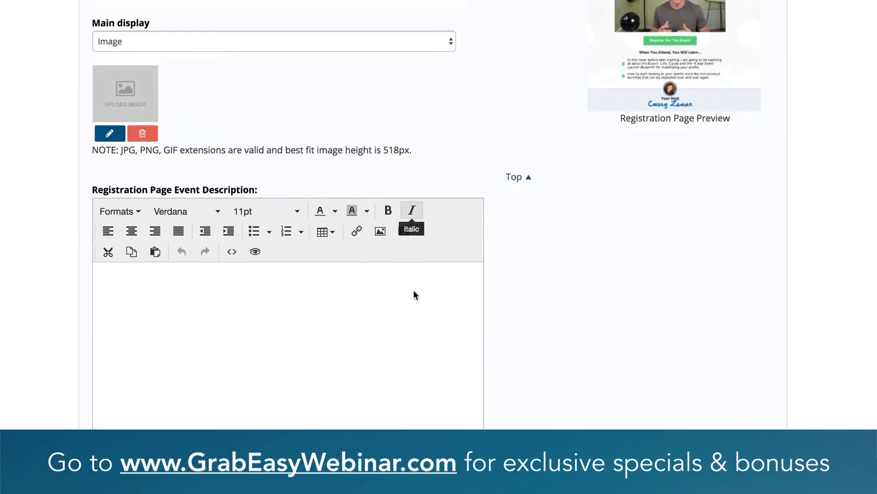
pyautogui.click(269, 302)
pyautogui.hotkey('ctrl', 'Up')
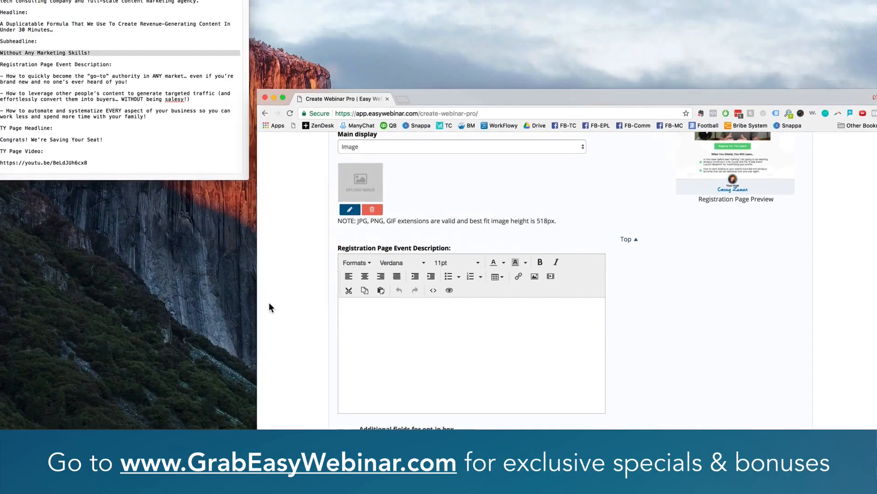
pyautogui.click(174, 112)
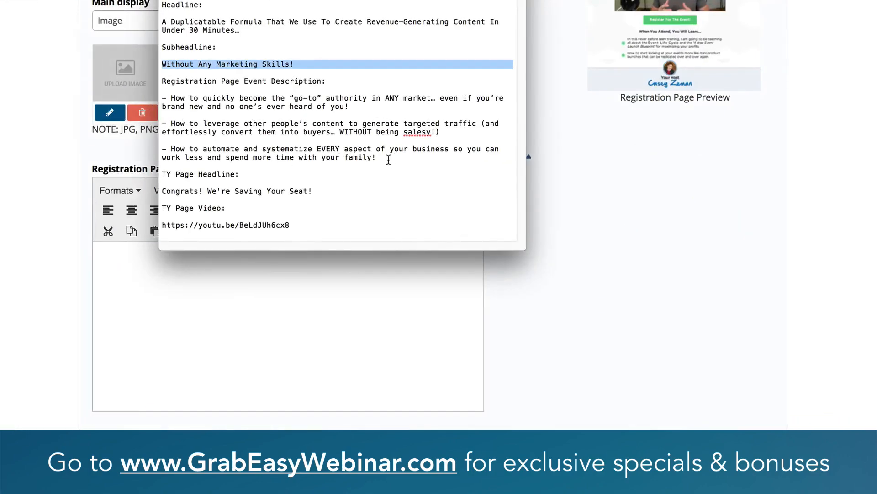
pyautogui.moveTo(378, 157); pyautogui.dragTo(143, 101)
pyautogui.press('super+c')
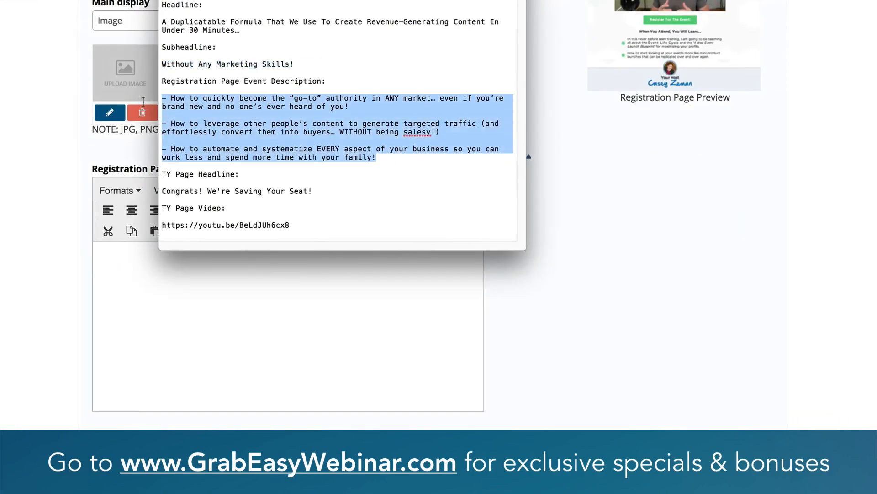
pyautogui.click(200, 264)
pyautogui.press('super+v')
pyautogui.moveTo(344, 332); pyautogui.dragTo(78, 248)
pyautogui.click(254, 210)
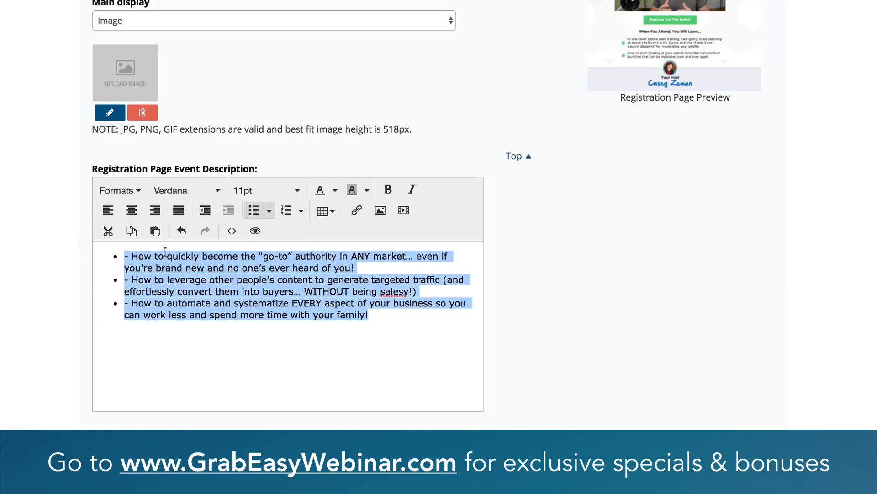
# Remove the leading dash and space from each of the three bullet points in the event description.
pyautogui.click(131, 256)
pyautogui.press('BackSpace')
pyautogui.press('BackSpace')
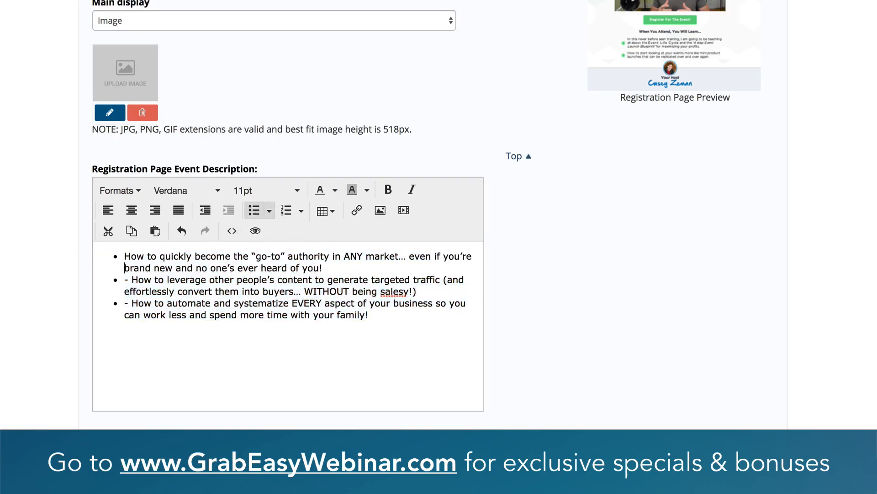
pyautogui.press('Down')
pyautogui.press('Right')
pyautogui.press('Right')
pyautogui.press('BackSpace')
pyautogui.press('BackSpace')
pyautogui.press('Down')
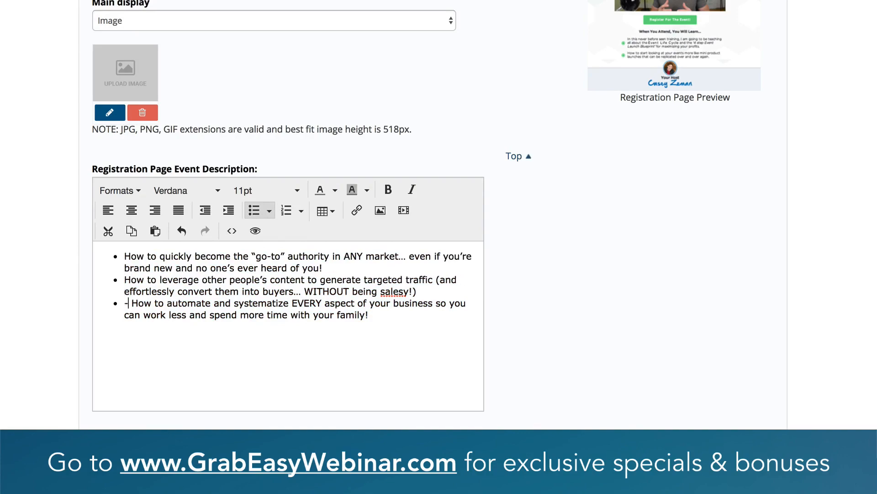
pyautogui.press('BackSpace')
pyautogui.press('BackSpace')
# In the registration page's theme customization, use the black Evergreen Profits logo from the image library as the header logo.
pyautogui.scroll(-4, 95, 336)
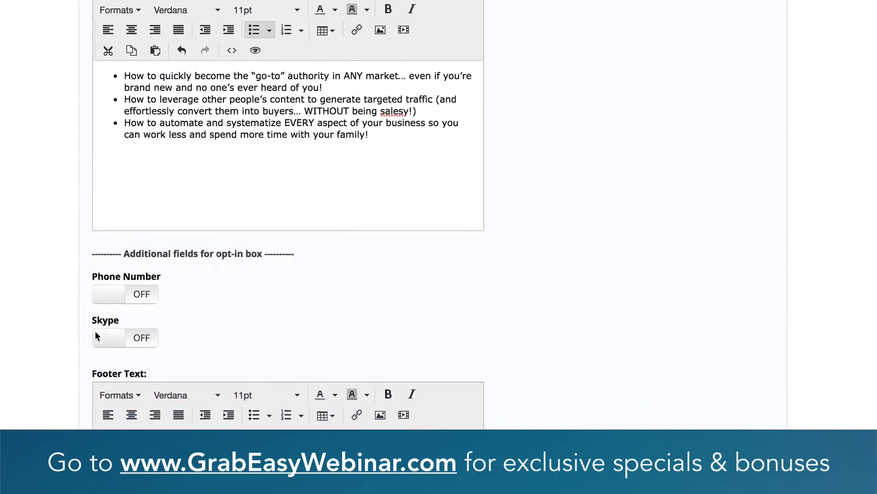
pyautogui.scroll(-4, 95, 331)
pyautogui.scroll(12, 95, 334)
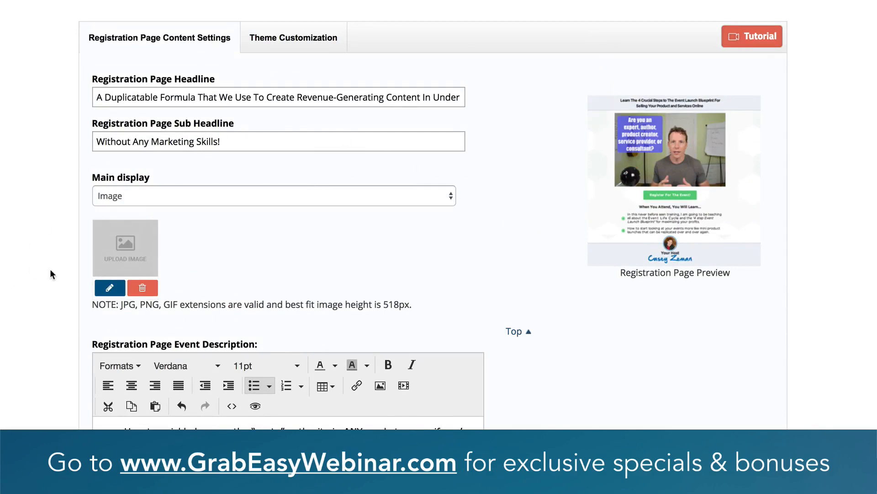
pyautogui.scroll(-10, 50, 271)
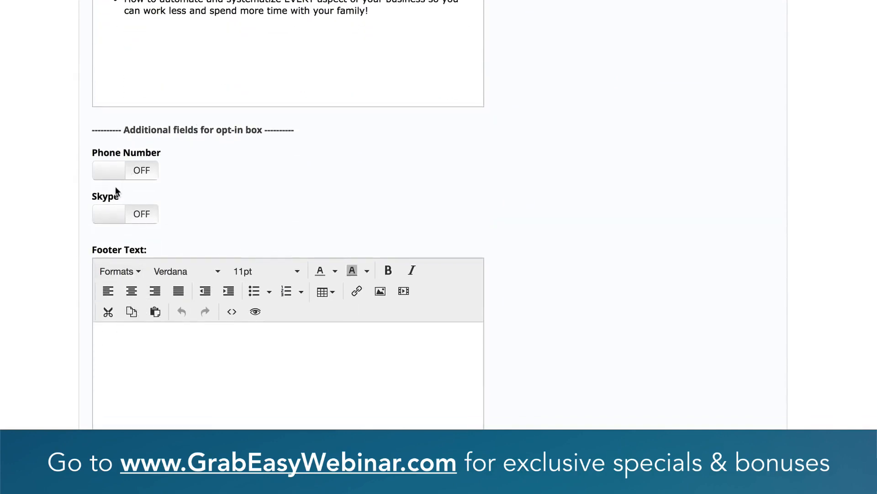
pyautogui.scroll(-2, 96, 237)
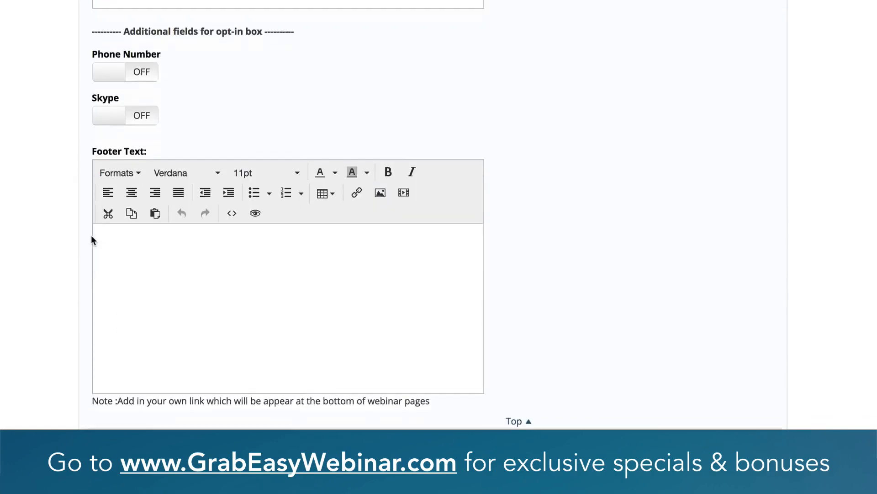
pyautogui.scroll(3, 308, 267)
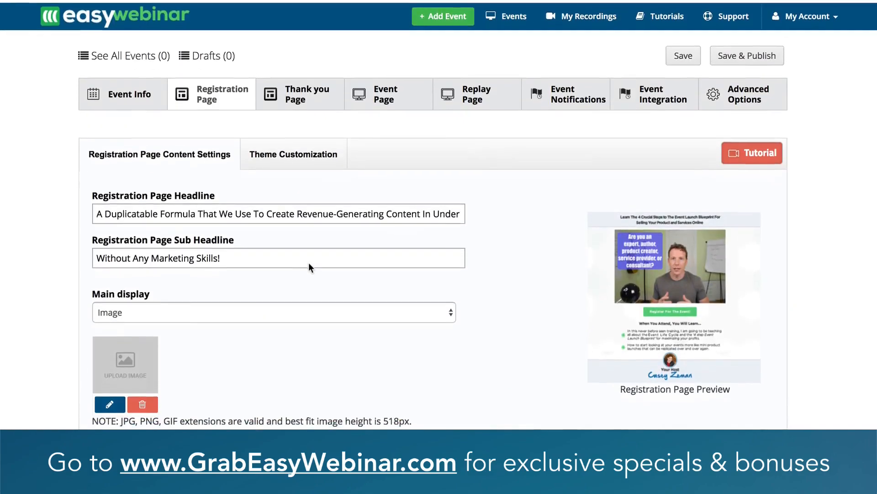
pyautogui.click(295, 153)
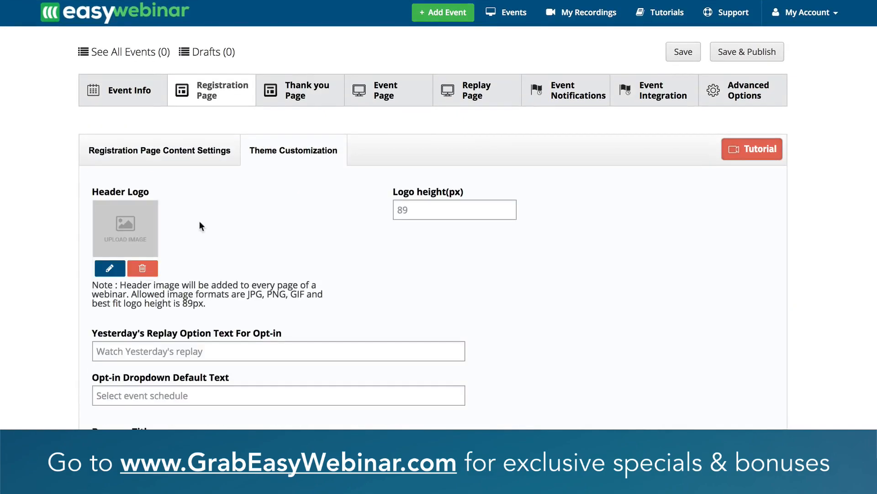
pyautogui.scroll(-1, 199, 221)
pyautogui.click(110, 238)
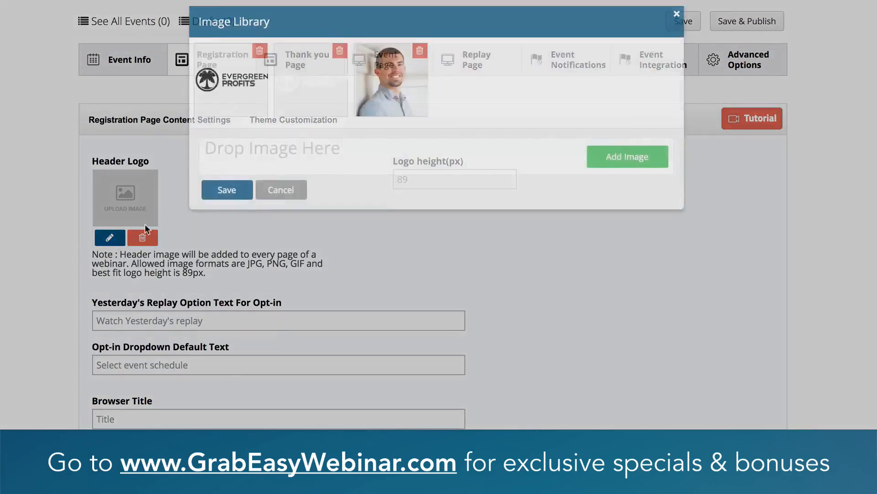
pyautogui.click(232, 113)
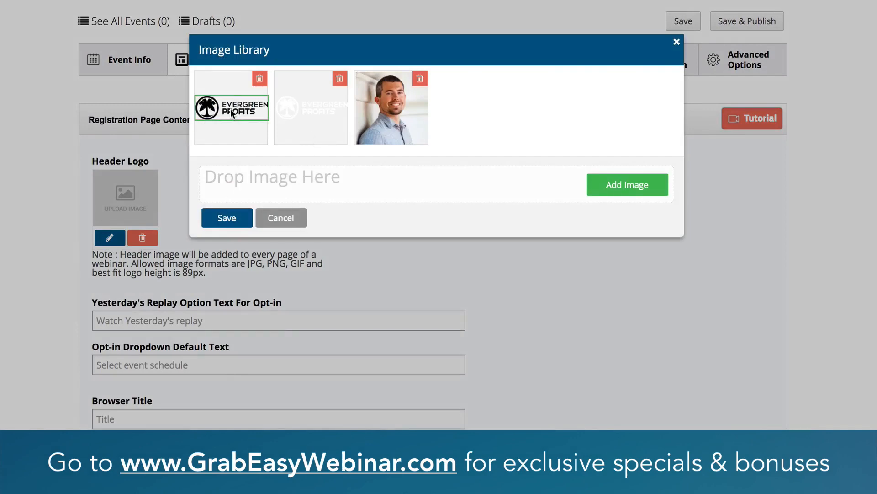
pyautogui.click(228, 218)
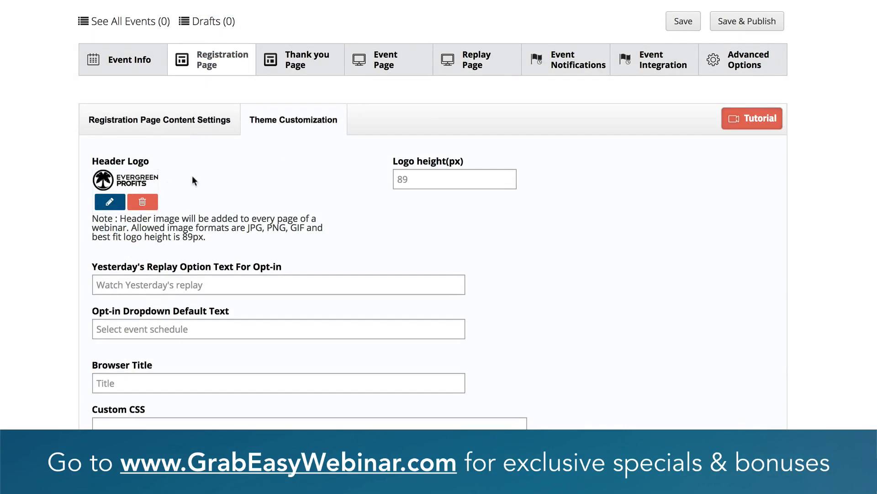
# Set the header logo height to 89 px.
pyautogui.click(412, 179)
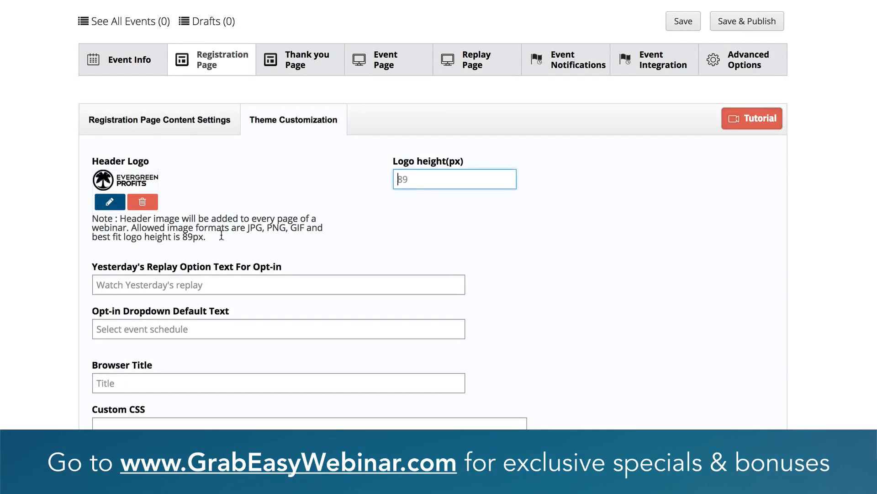
pyautogui.write('89')
pyautogui.scroll(-3, 11, 273)
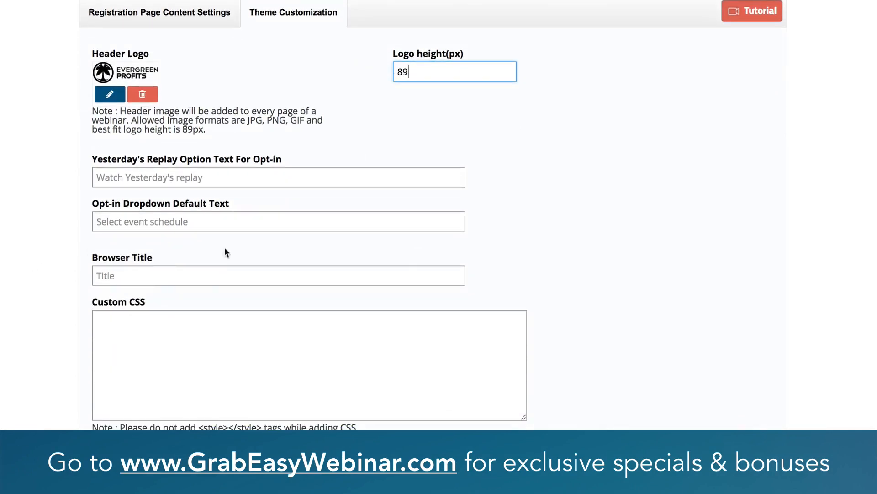
pyautogui.scroll(4, 202, 407)
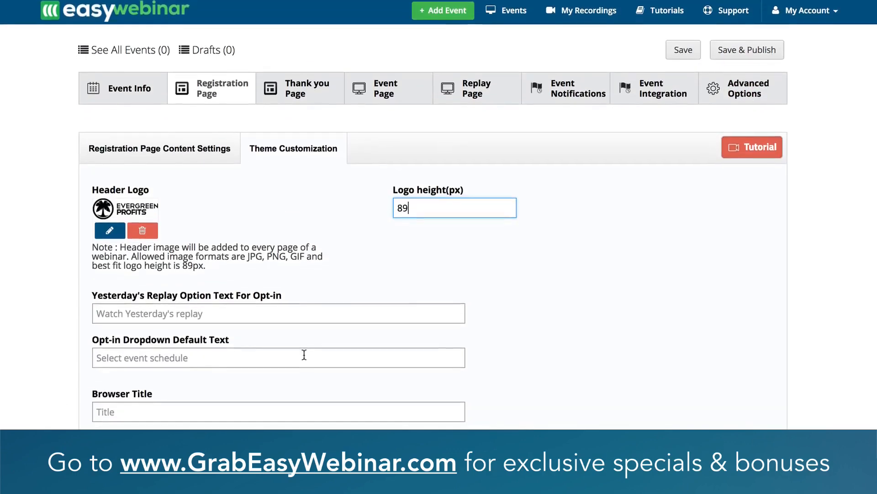
pyautogui.scroll(-3, 304, 354)
pyautogui.scroll(3, 304, 354)
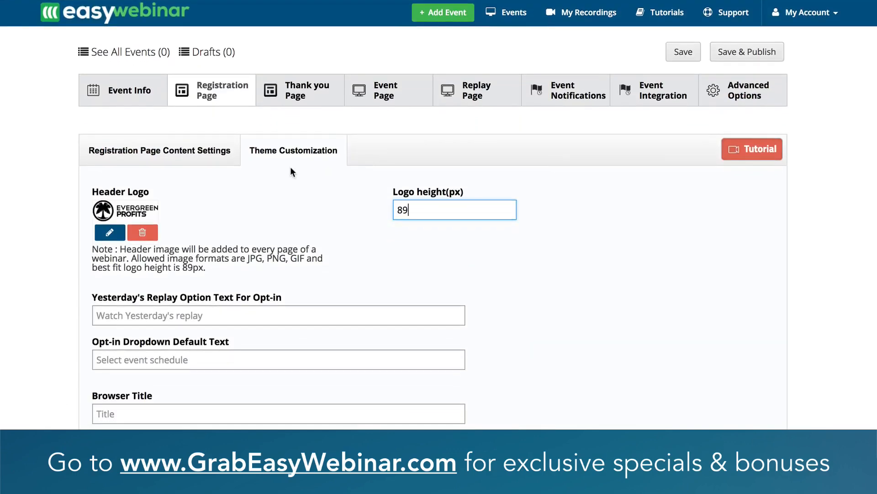
# Look over the event info and registration page settings again, ending on the thank you page's content settings.
pyautogui.click(299, 96)
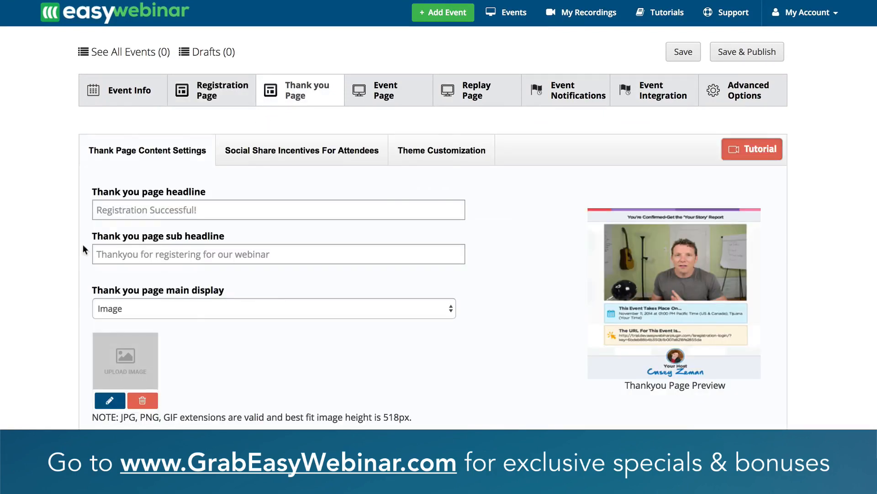
pyautogui.scroll(-1, 95, 212)
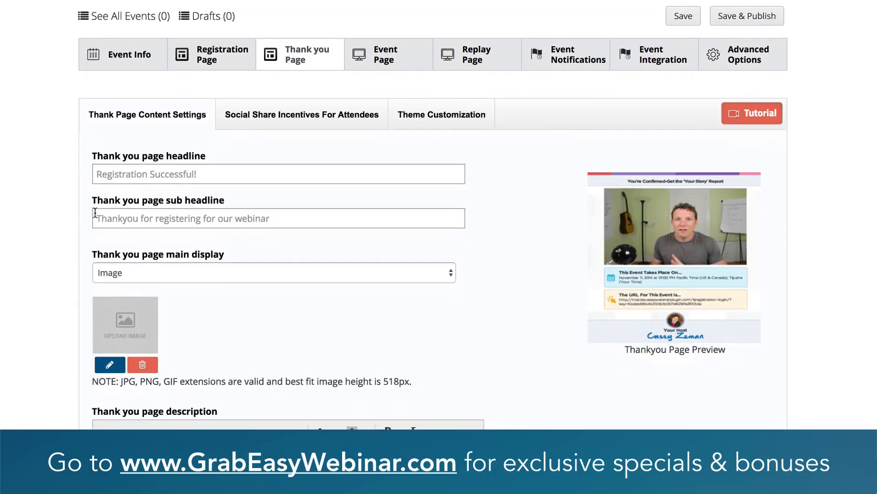
pyautogui.click(141, 56)
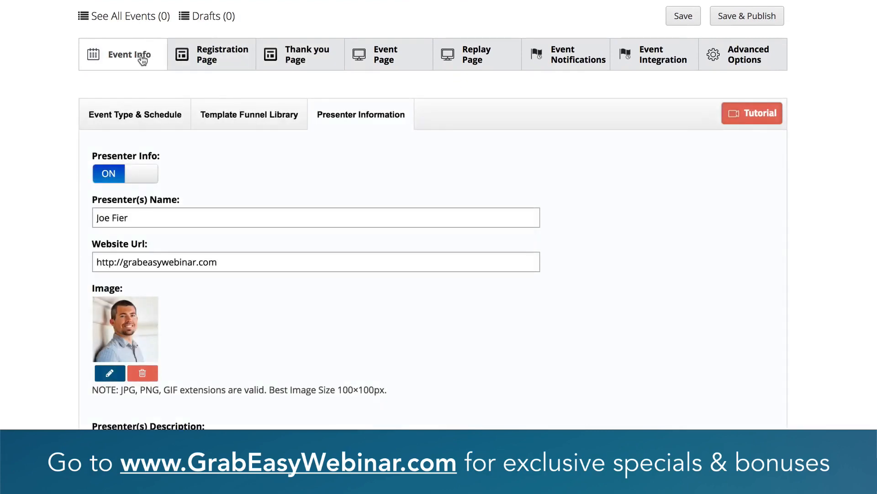
pyautogui.click(208, 59)
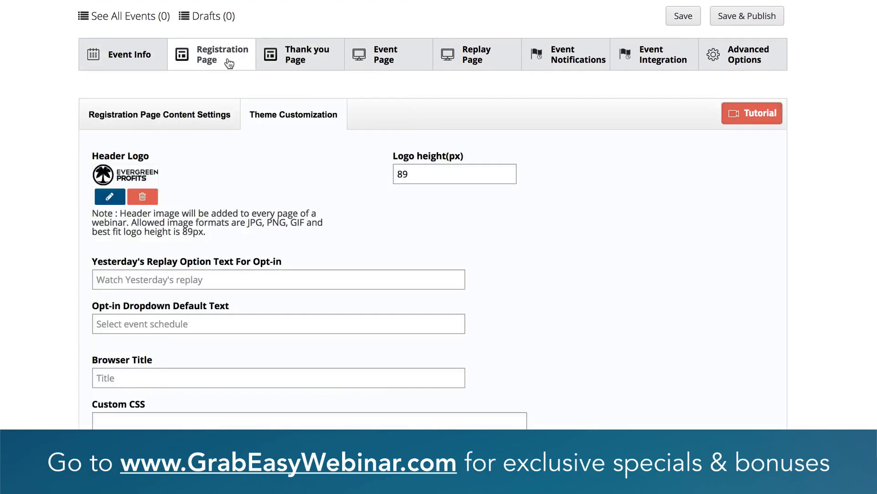
pyautogui.click(295, 61)
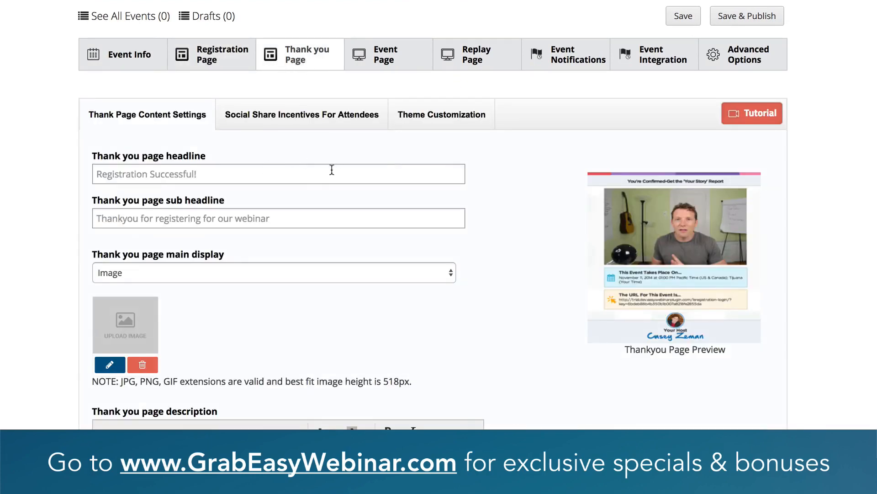
# Set the thank you page headline to "Congrats! We're Saving Your Seat!", copied from the text notes.
pyautogui.moveTo(649, 227)
pyautogui.click(201, 176)
pyautogui.hotkey('ctrl', 'Up')
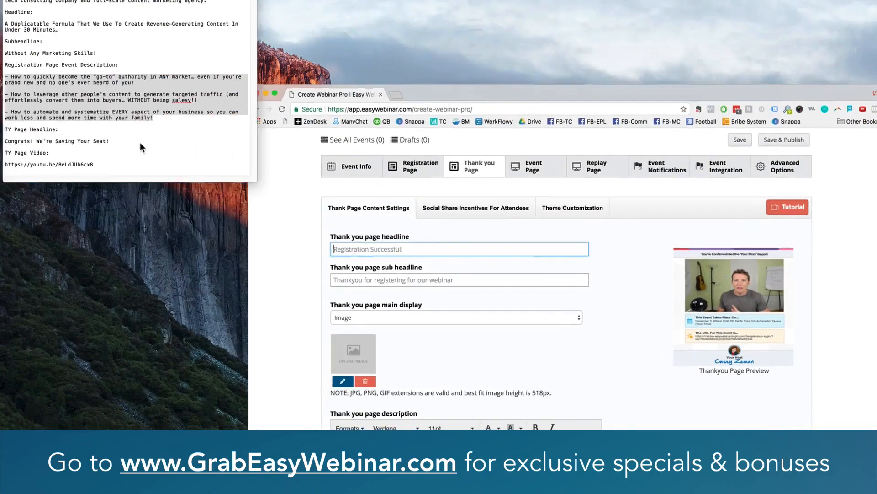
pyautogui.click(139, 141)
pyautogui.tripleClick(284, 189)
pyautogui.press('super+c')
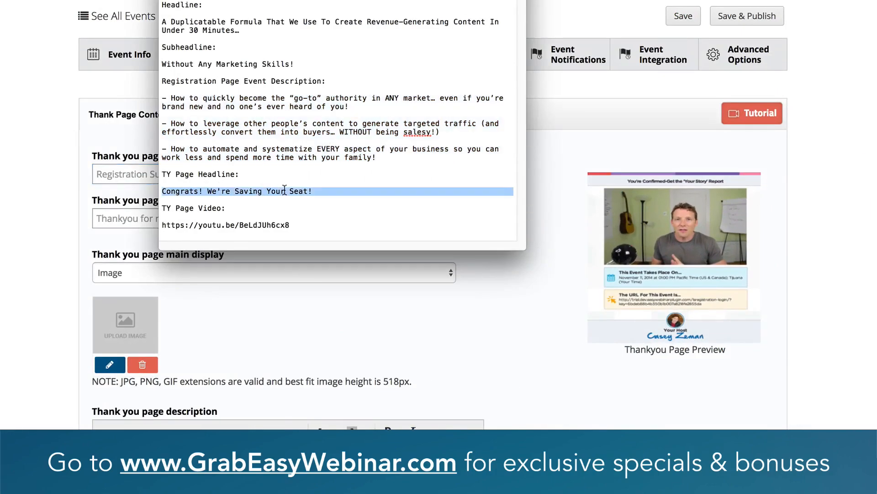
pyautogui.press('super+Tab')
pyautogui.press('super+v')
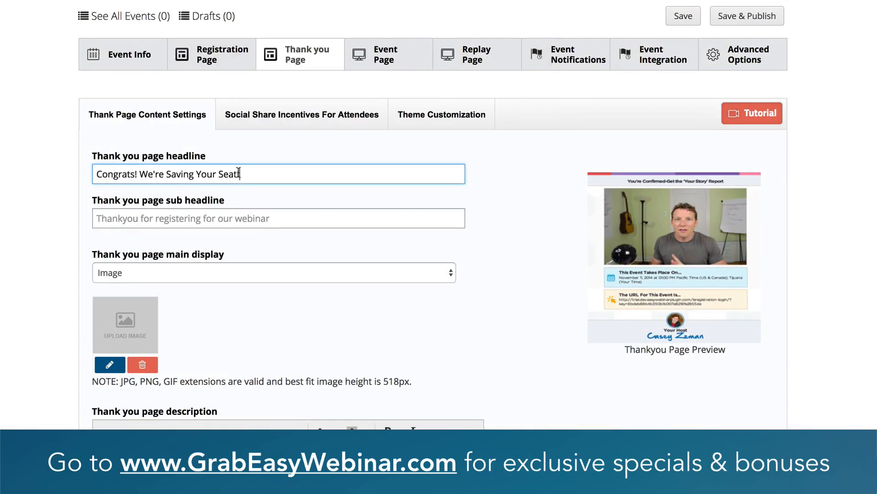
# Switch the thank you page's main display to Video.
pyautogui.click(184, 219)
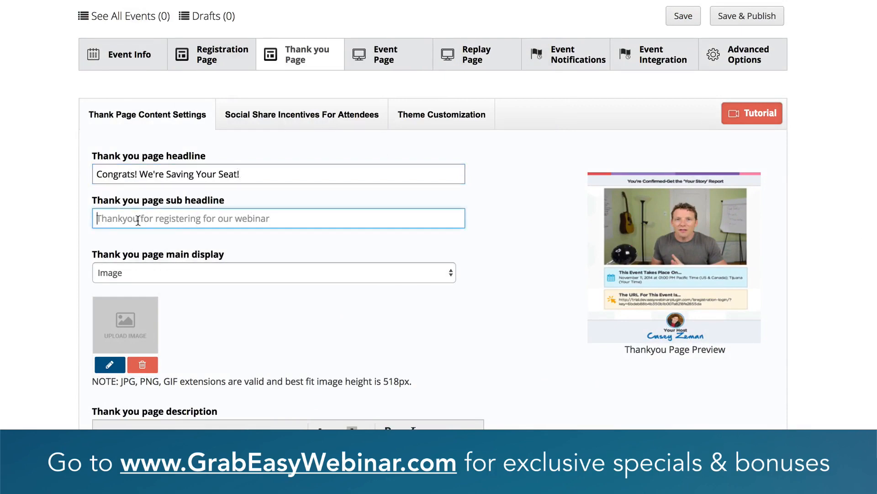
pyautogui.click(146, 271)
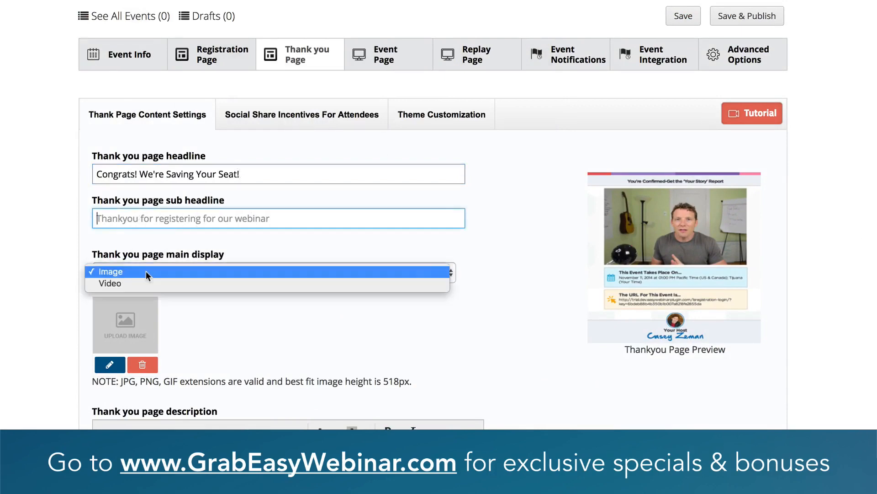
pyautogui.click(145, 283)
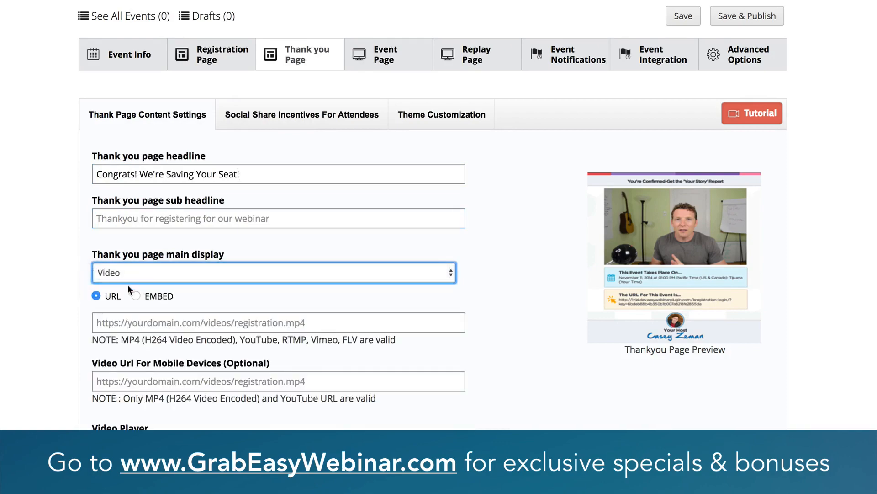
pyautogui.scroll(-2, 85, 292)
pyautogui.hotkey('ctrl', 'Up')
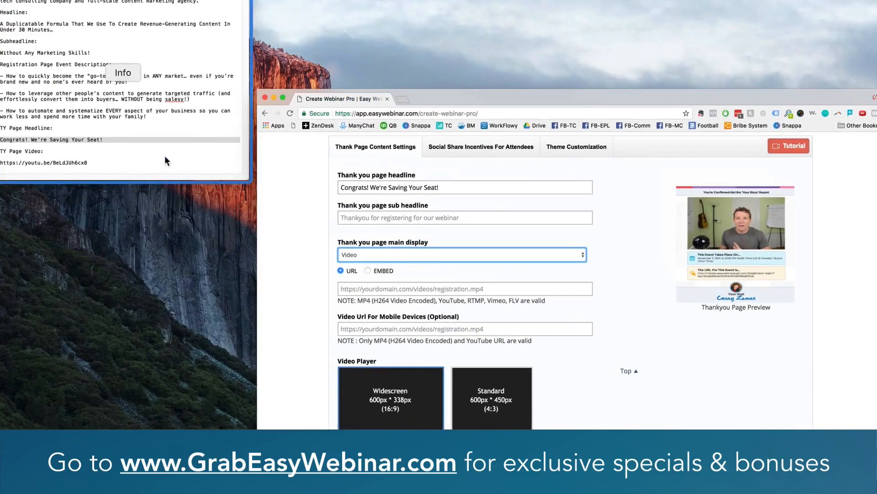
pyautogui.click(165, 160)
pyautogui.tripleClick(234, 225)
pyautogui.press('super+c')
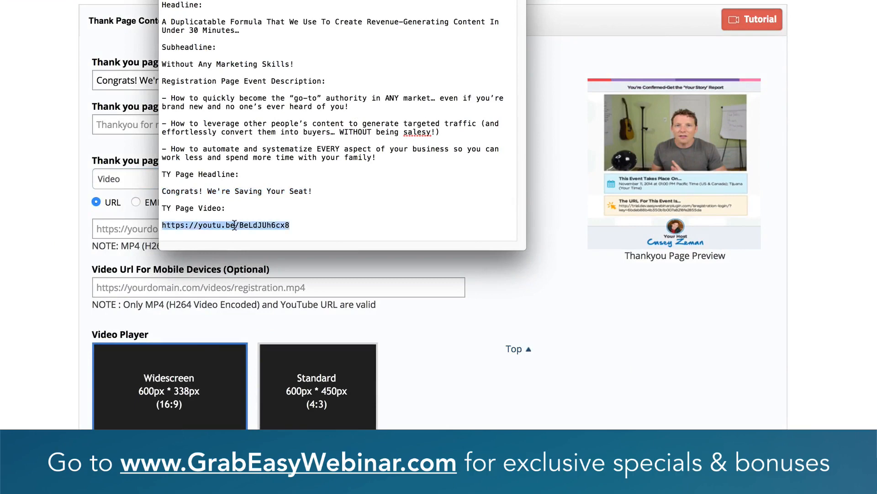
pyautogui.click(64, 242)
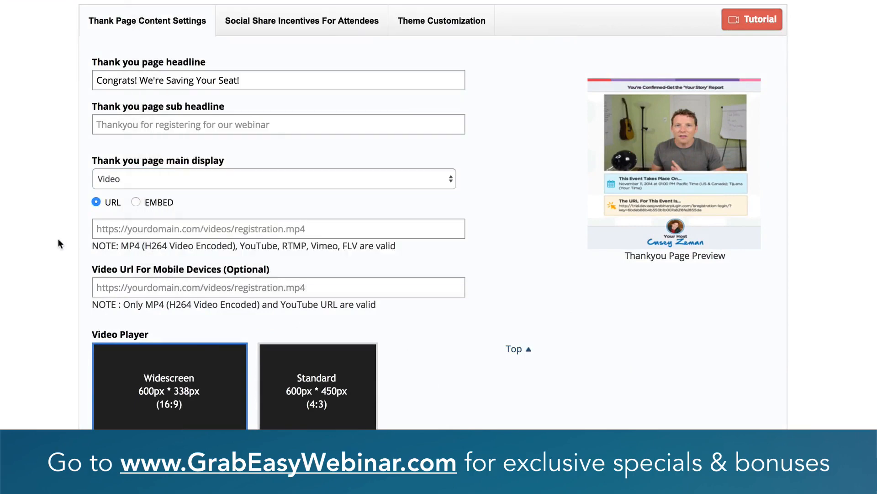
pyautogui.click(160, 232)
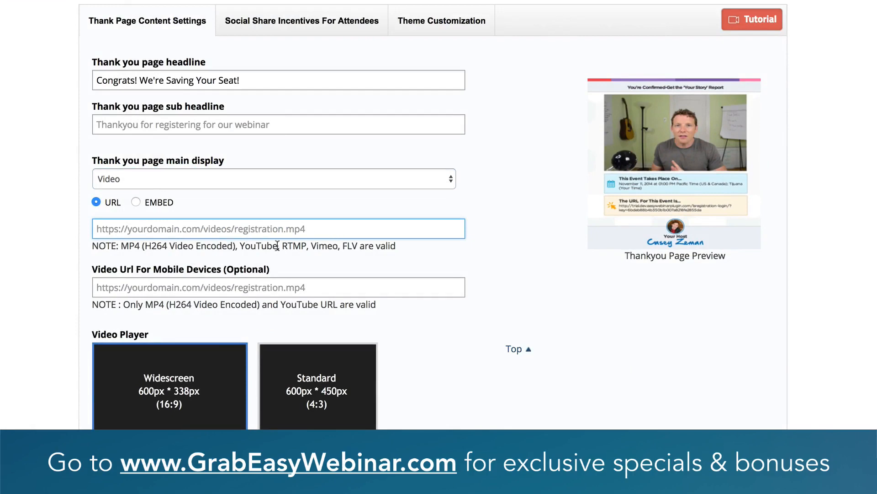
pyautogui.moveTo(250, 247); pyautogui.dragTo(369, 248)
pyautogui.click(293, 231)
pyautogui.press('super+v')
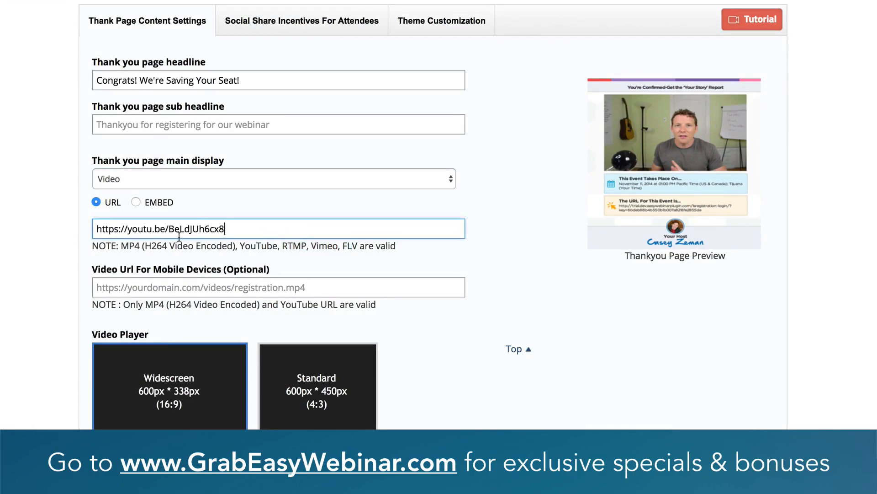
pyautogui.scroll(-3, 76, 256)
pyautogui.scroll(-5, 76, 255)
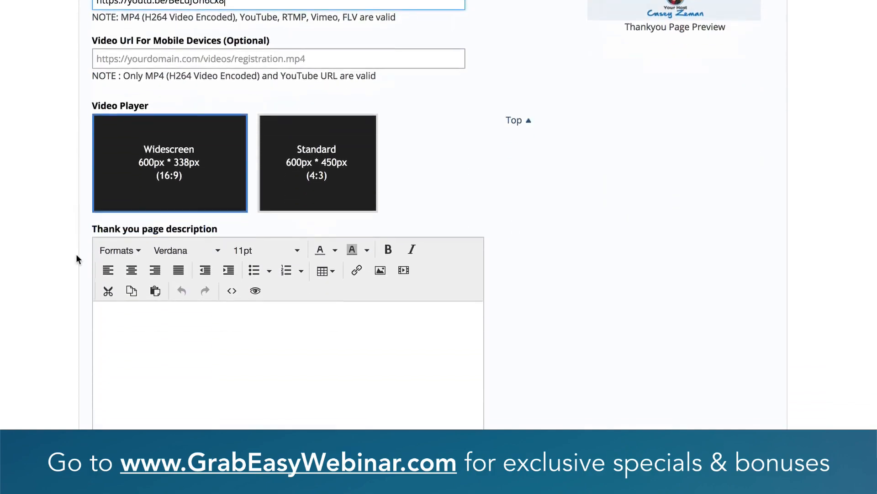
pyautogui.click(169, 381)
# Look over the thank you page's share incentive options by enabling and disabling them, and view its theme customization.
pyautogui.scroll(2, 484, 288)
pyautogui.scroll(10, 484, 289)
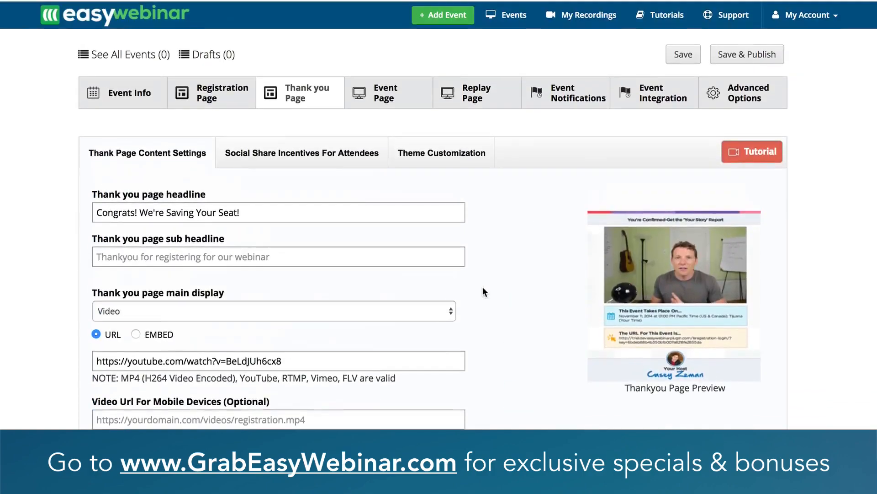
pyautogui.click(398, 101)
pyautogui.click(292, 97)
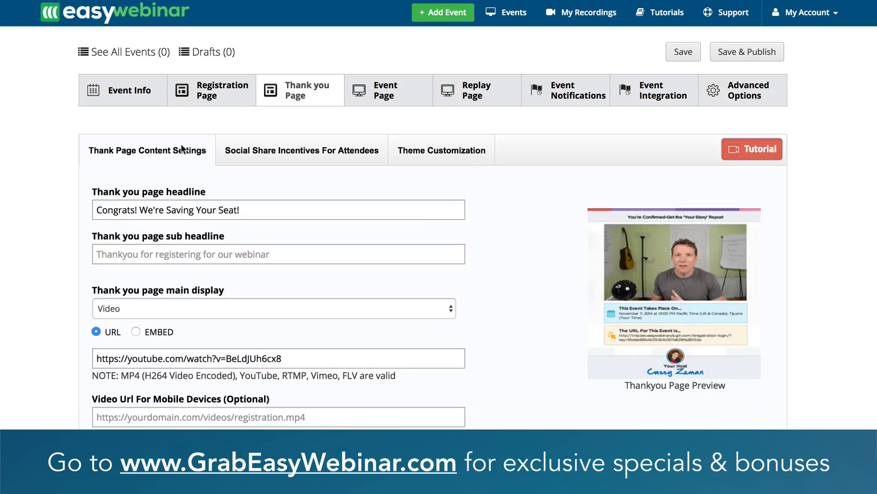
pyautogui.click(292, 150)
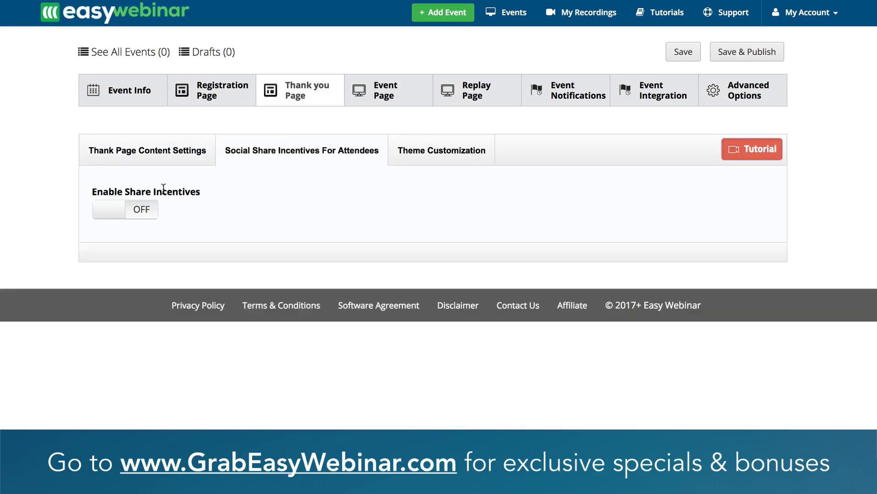
pyautogui.click(135, 210)
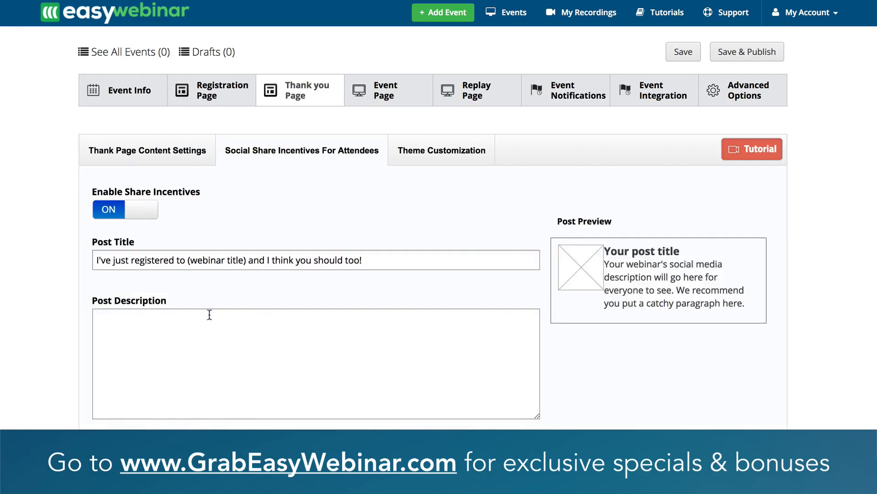
pyautogui.scroll(-3, 188, 355)
pyautogui.scroll(3, 188, 355)
pyautogui.click(127, 211)
pyautogui.click(452, 157)
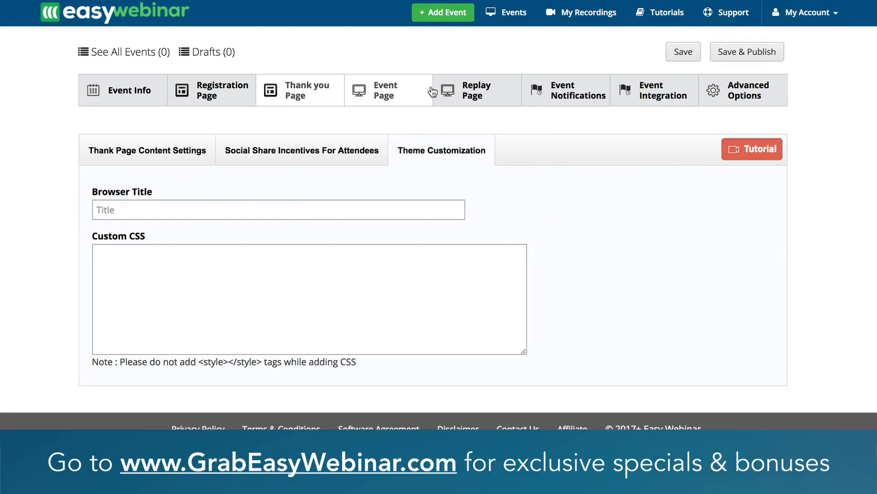
# Set the event page headline to "A Duplicatable Formula That We Use To Create Revenue-Generating Content In Under 30 Minutes…", copied from the registration page.
pyautogui.click(386, 94)
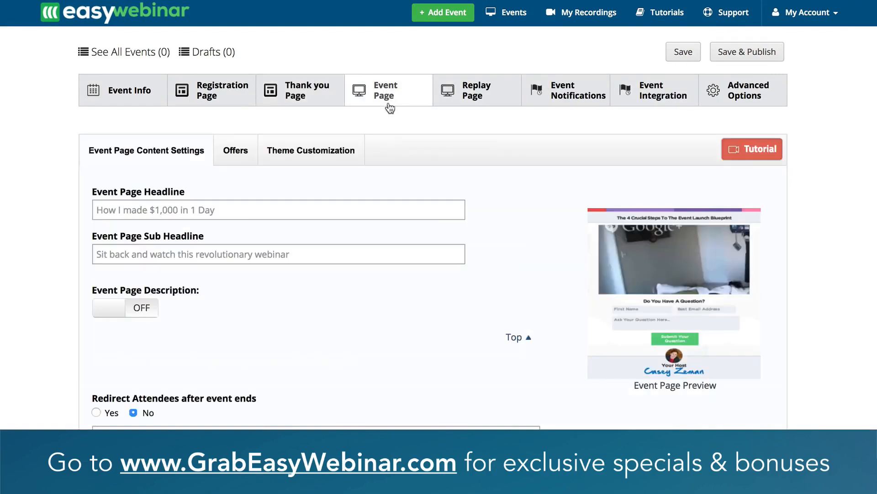
pyautogui.click(213, 210)
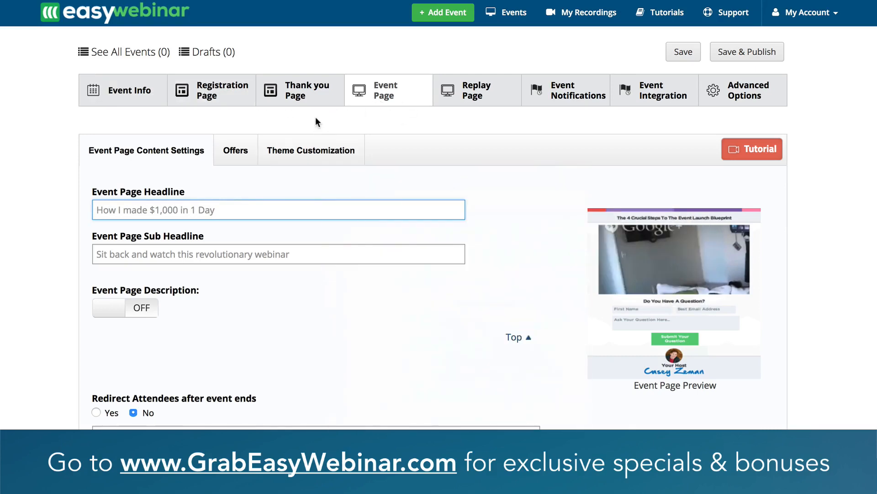
pyautogui.click(232, 98)
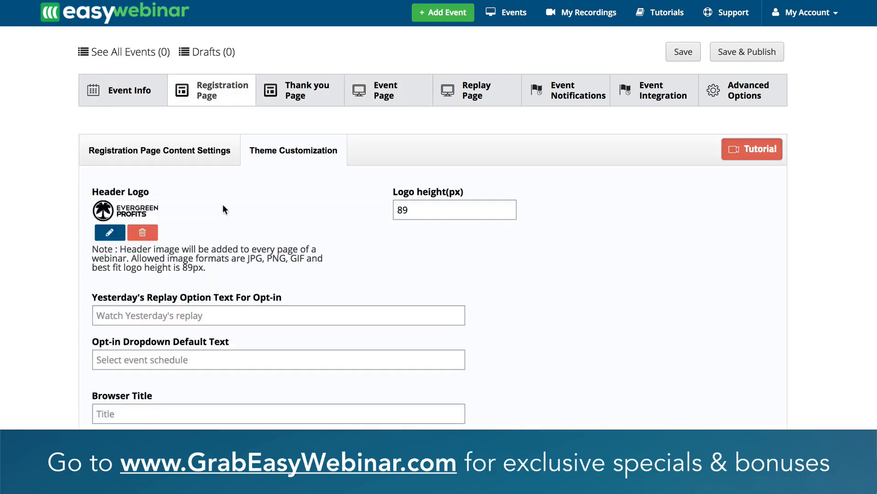
pyautogui.click(130, 91)
pyautogui.click(296, 95)
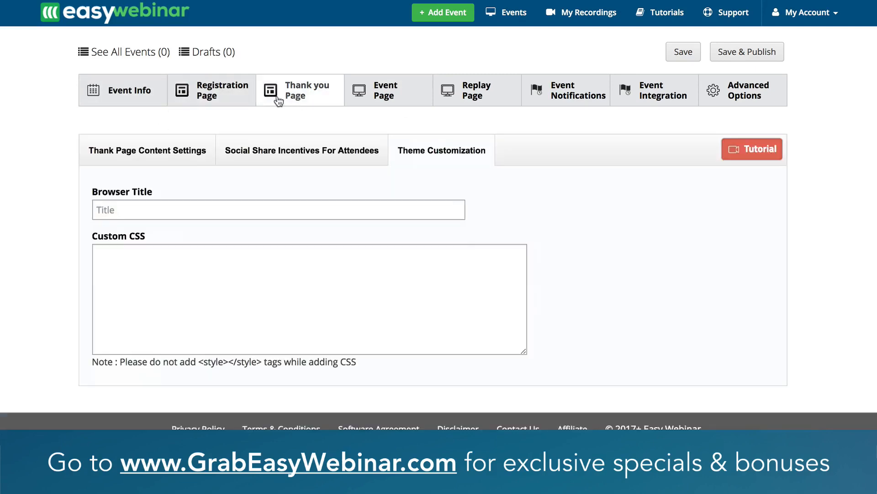
pyautogui.click(232, 96)
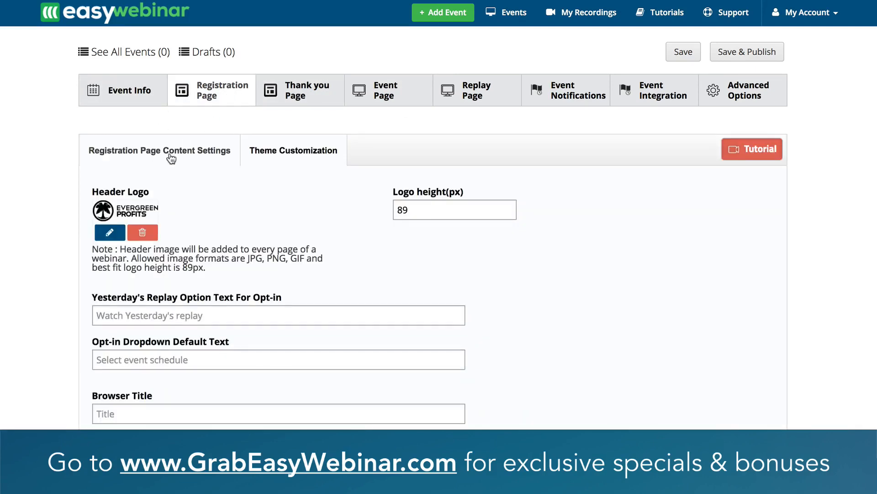
pyautogui.click(170, 155)
pyautogui.tripleClick(171, 209)
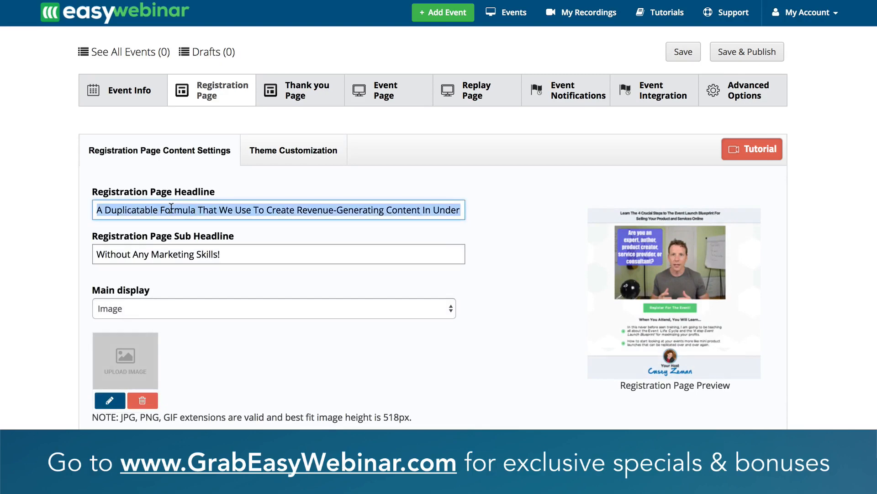
pyautogui.click(411, 94)
pyautogui.click(212, 207)
pyautogui.hotkey('ctrl', 'v')
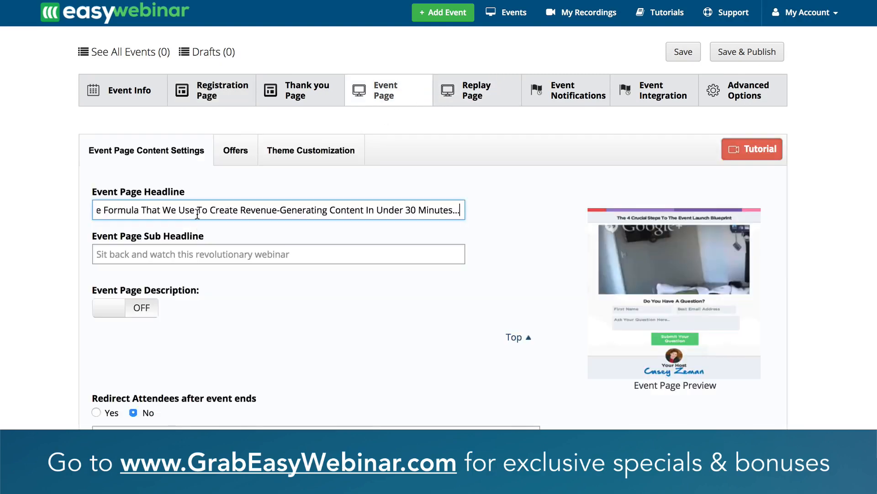
# Set the event page sub headline to "Without Any Marketing Skills!", copied from the registration page's sub headline.
pyautogui.click(202, 97)
pyautogui.tripleClick(167, 250)
pyautogui.hotkey('ctrl', 'c')
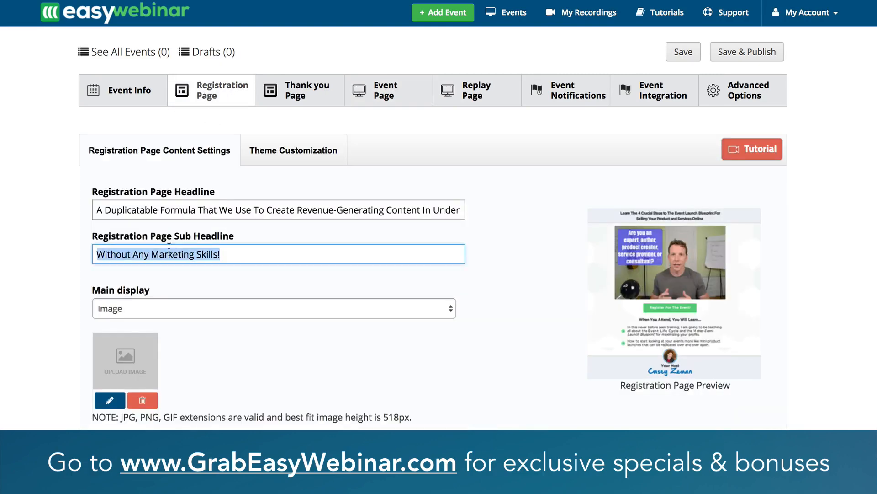
pyautogui.click(384, 96)
pyautogui.click(204, 256)
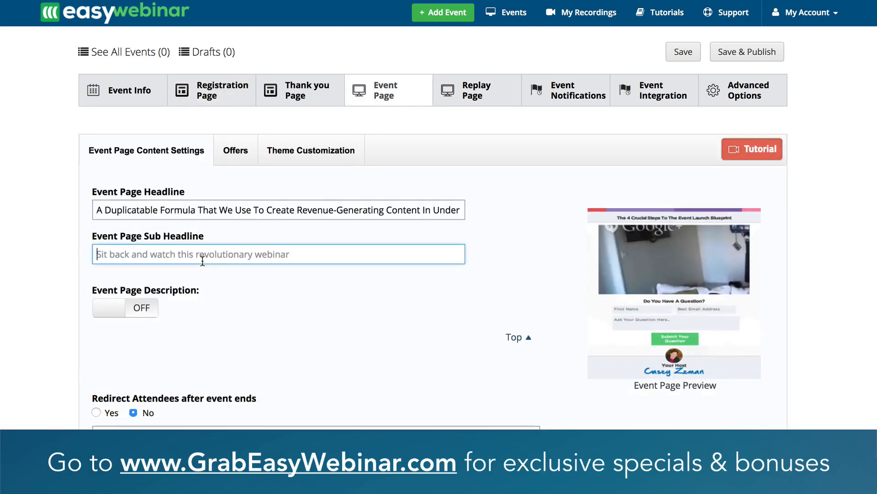
pyautogui.hotkey('ctrl', 'v')
# Look at the event page description by switching it on and off, and review the option to redirect attendees after the event.
pyautogui.click(130, 312)
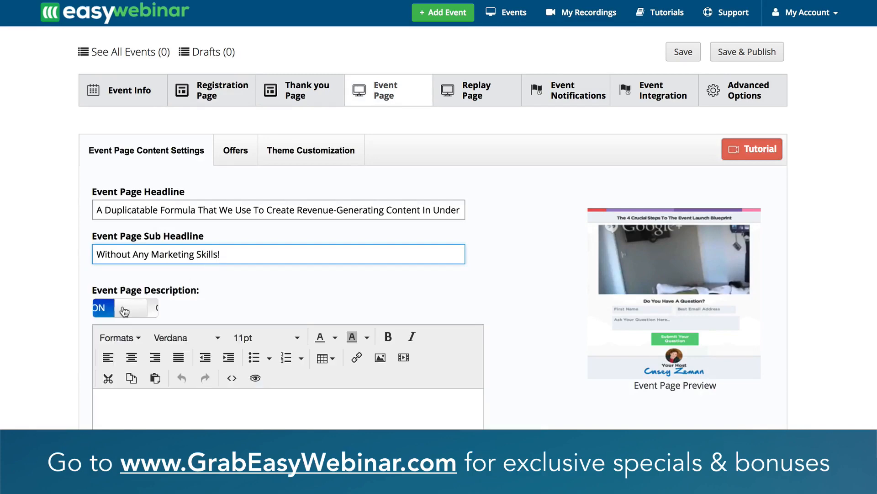
pyautogui.click(140, 311)
pyautogui.scroll(-3, 82, 315)
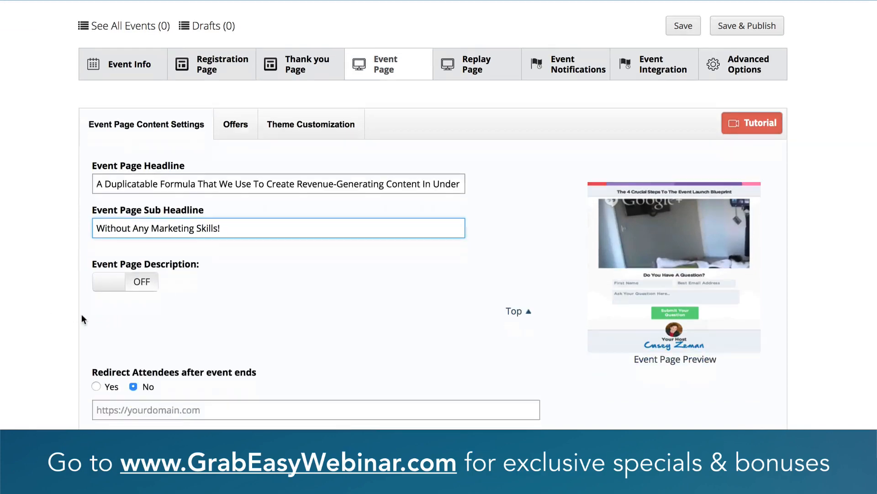
pyautogui.scroll(-3, 82, 314)
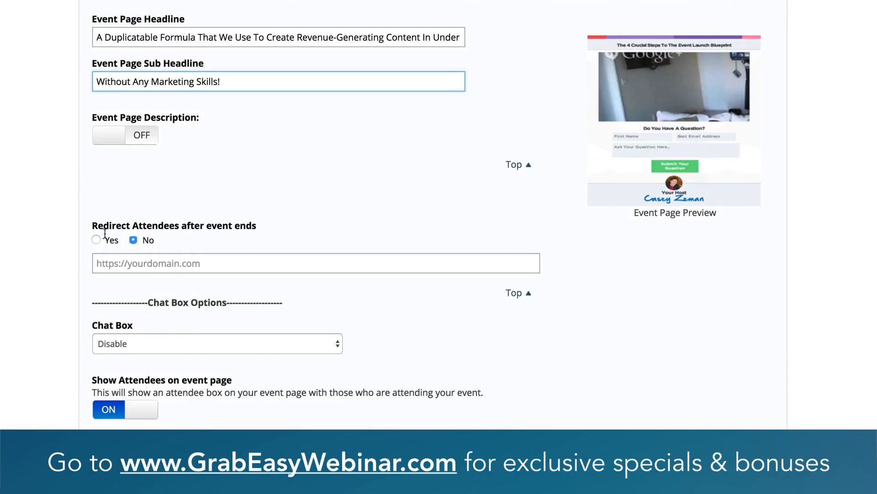
pyautogui.moveTo(103, 225); pyautogui.dragTo(240, 226)
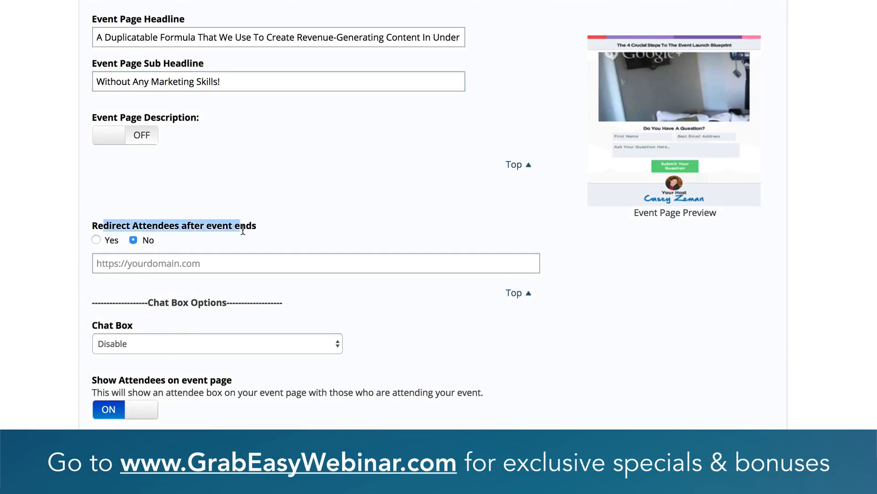
pyautogui.click(216, 246)
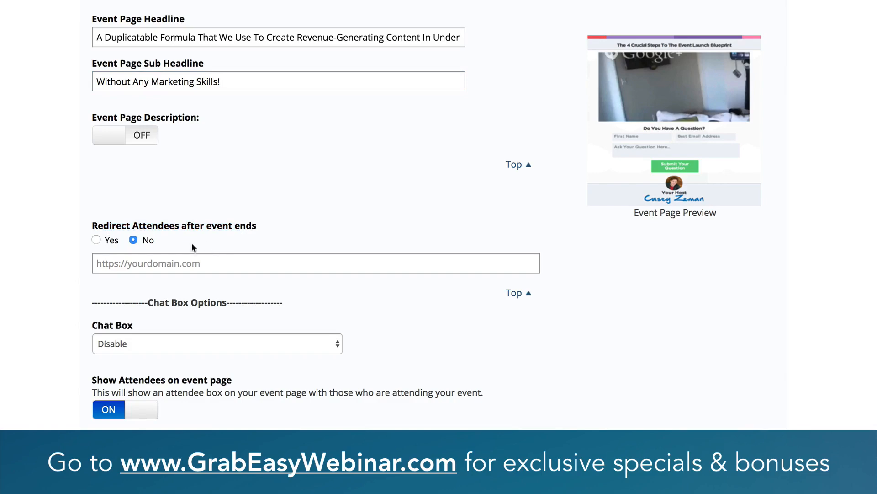
pyautogui.click(122, 267)
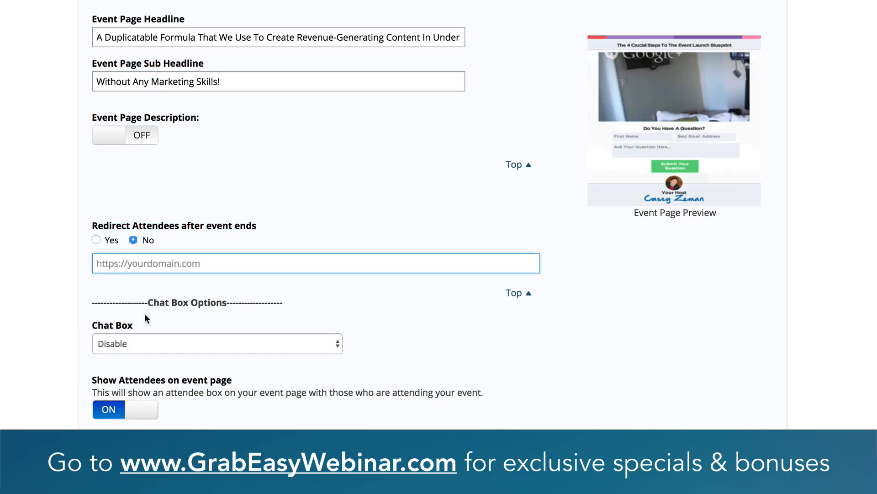
# Set the event page's chat box to Live Chat and check the option for showing attendees.
pyautogui.click(141, 353)
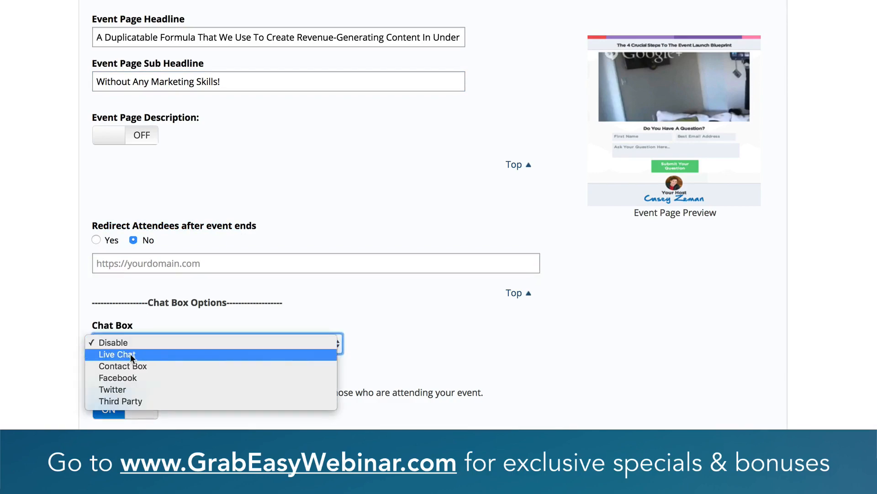
pyautogui.click(137, 354)
pyautogui.scroll(-1, 76, 354)
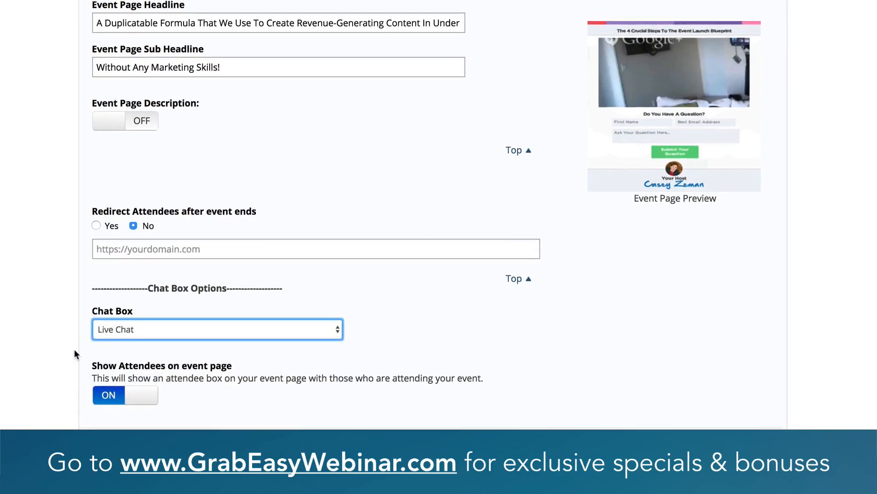
pyautogui.moveTo(109, 368); pyautogui.dragTo(208, 370)
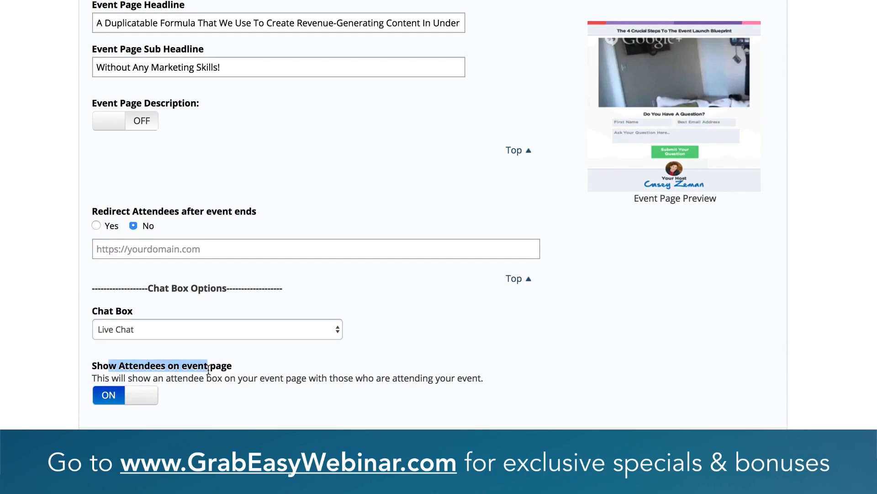
pyautogui.click(229, 401)
pyautogui.scroll(2, 416, 351)
pyautogui.scroll(2, 415, 356)
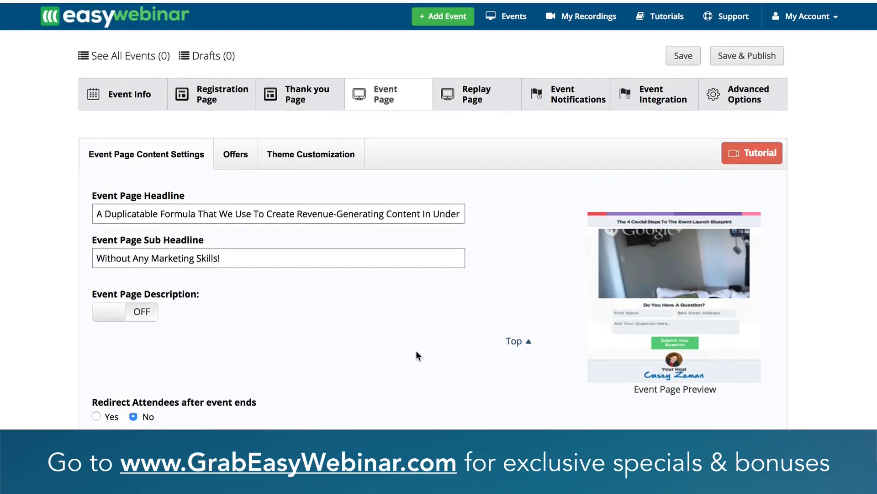
# Enable offers for the event page and title the first offer "CTA #1".
pyautogui.click(237, 156)
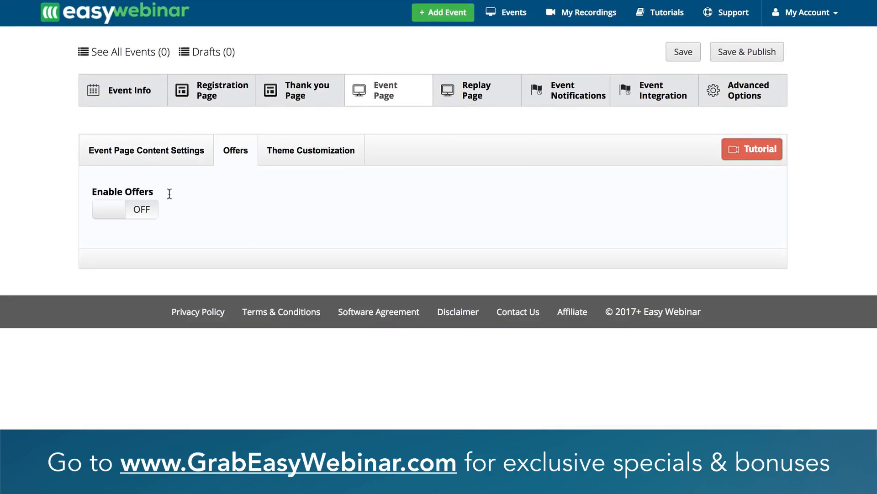
pyautogui.click(114, 212)
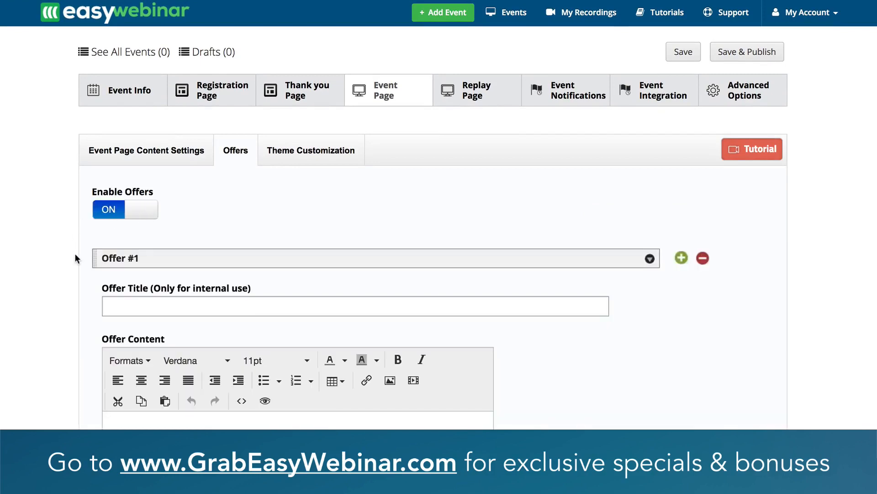
pyautogui.scroll(-3, 75, 259)
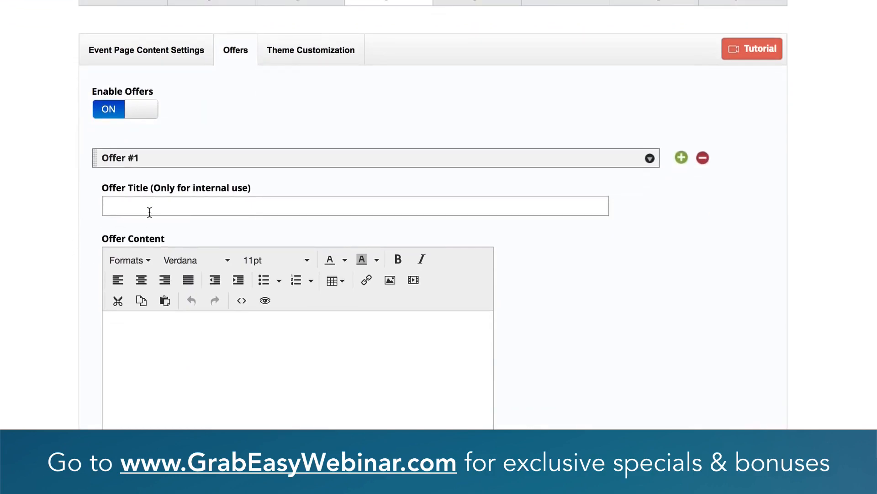
pyautogui.click(139, 203)
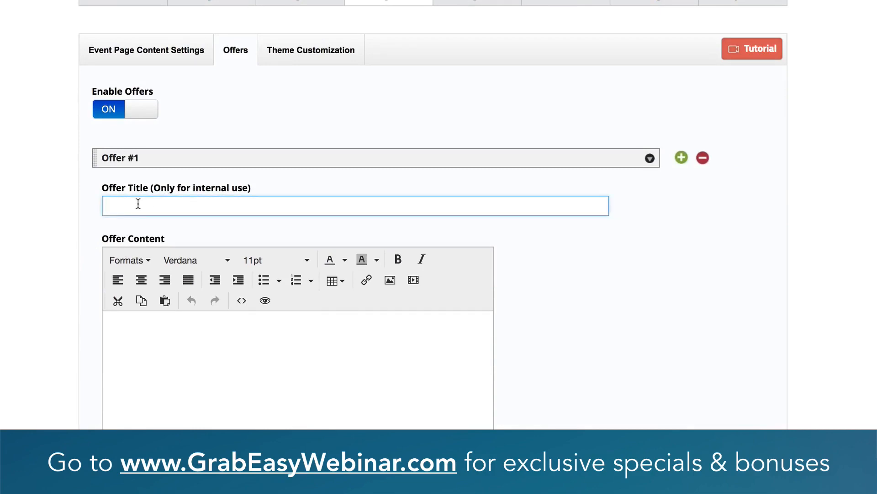
pyautogui.write('CTA #1')
pyautogui.click(147, 365)
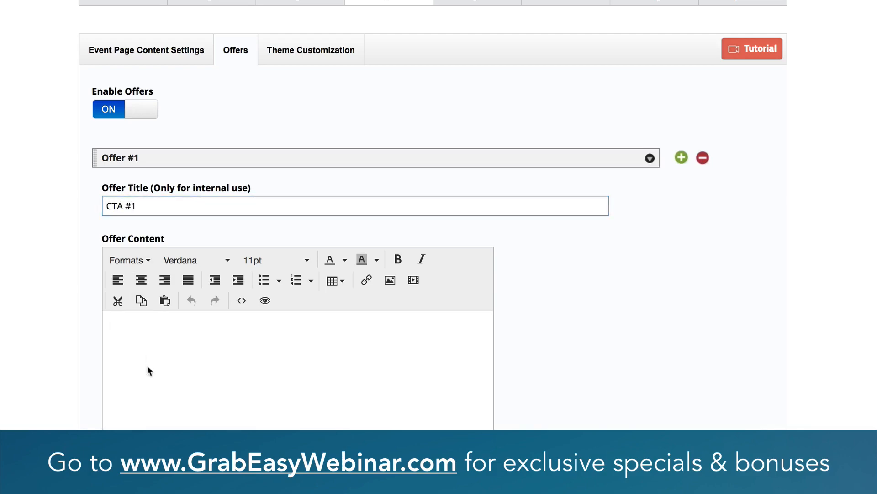
# Enter "sfskldjflksdj" as the first offer's content and choose the Add To Cart button for it.
pyautogui.write('sfskldjflksdj')
pyautogui.scroll(-5, 245, 362)
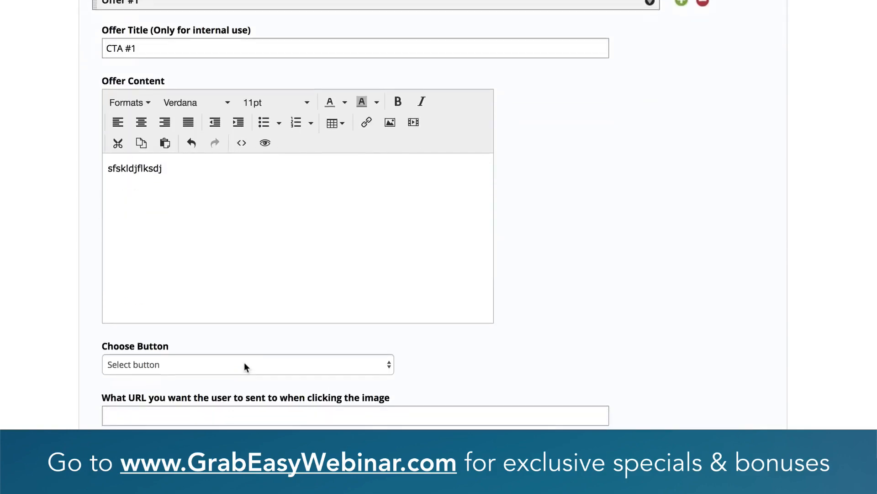
pyautogui.click(199, 341)
pyautogui.click(163, 355)
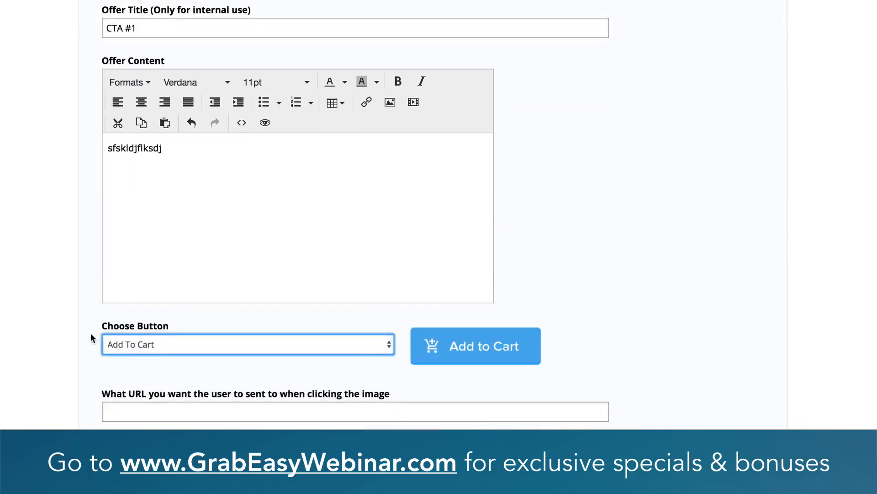
pyautogui.scroll(-3, 92, 336)
pyautogui.click(150, 315)
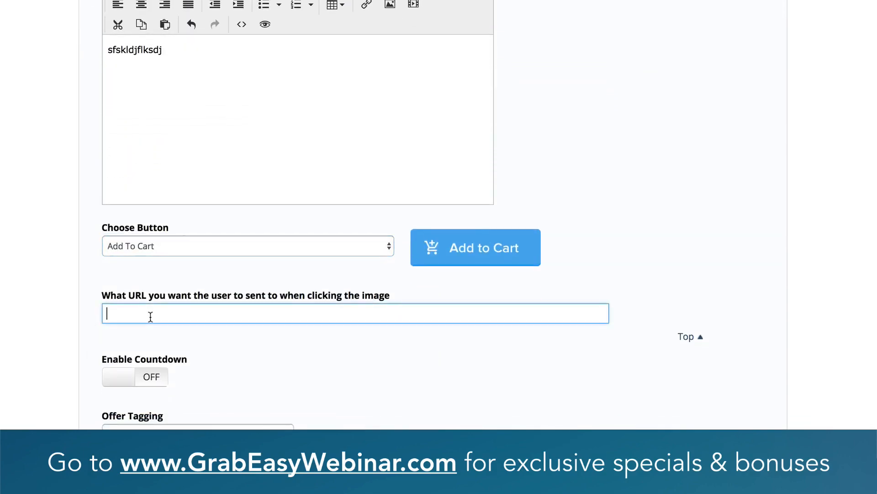
pyautogui.write('http://grabeasywebinar.com')
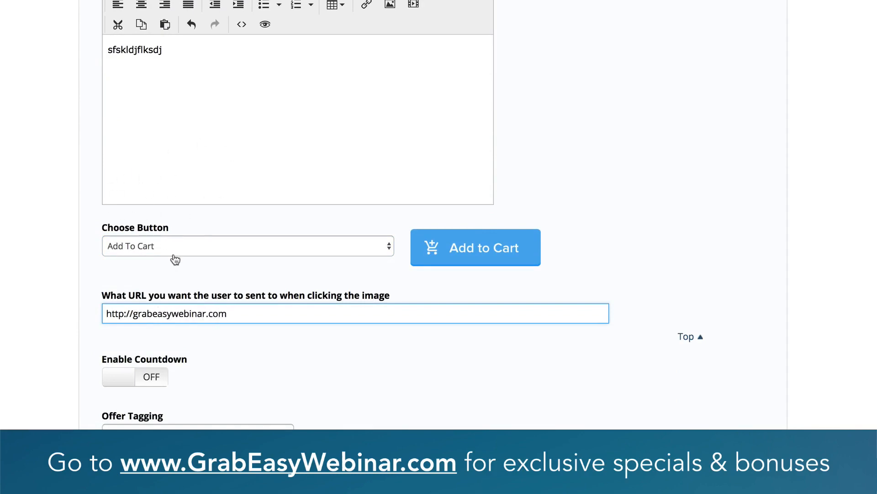
# Check the countdown setting and the available offer tagging services, and look back over the first offer's details.
pyautogui.scroll(-2, 172, 274)
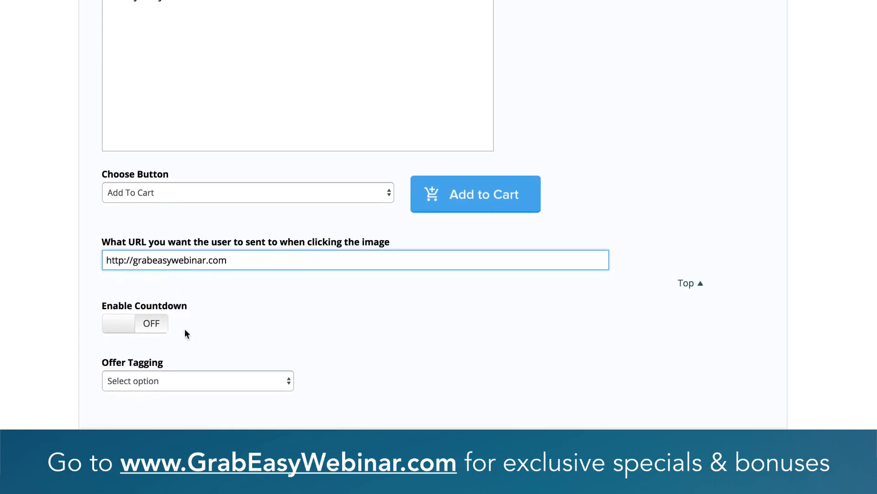
pyautogui.click(137, 382)
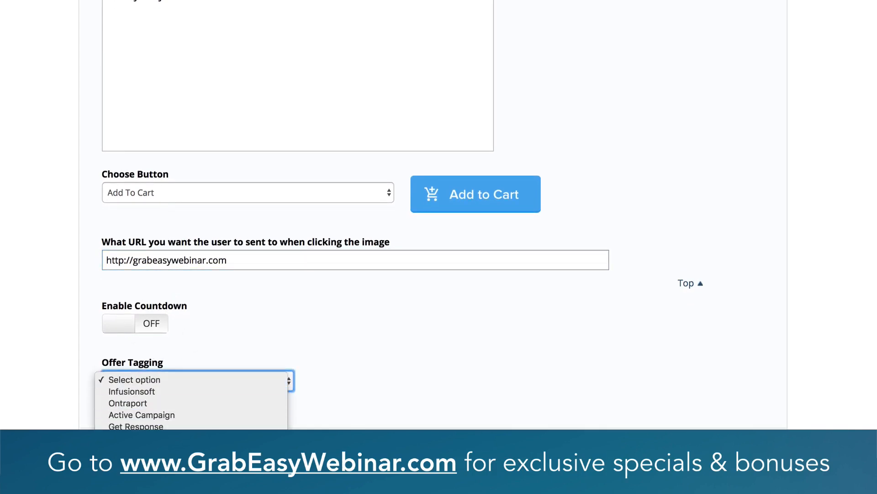
pyautogui.click(201, 338)
pyautogui.scroll(6, 346, 292)
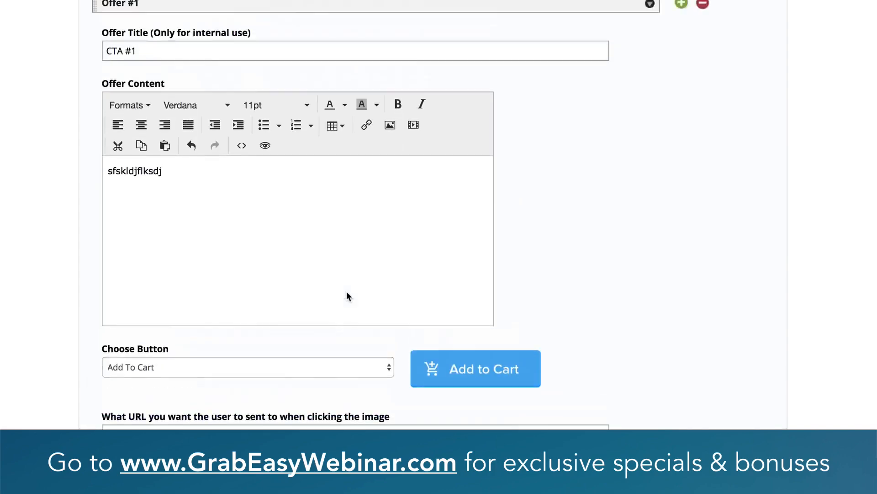
pyautogui.scroll(2, 347, 291)
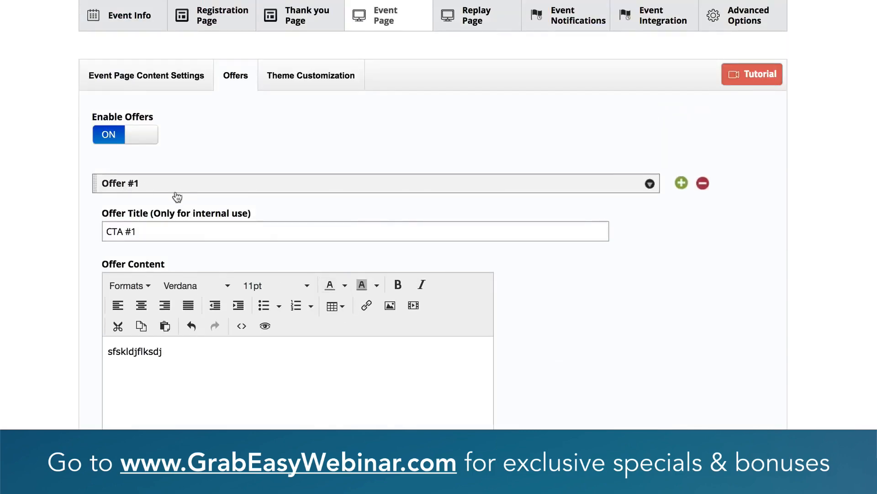
pyautogui.scroll(1, 208, 219)
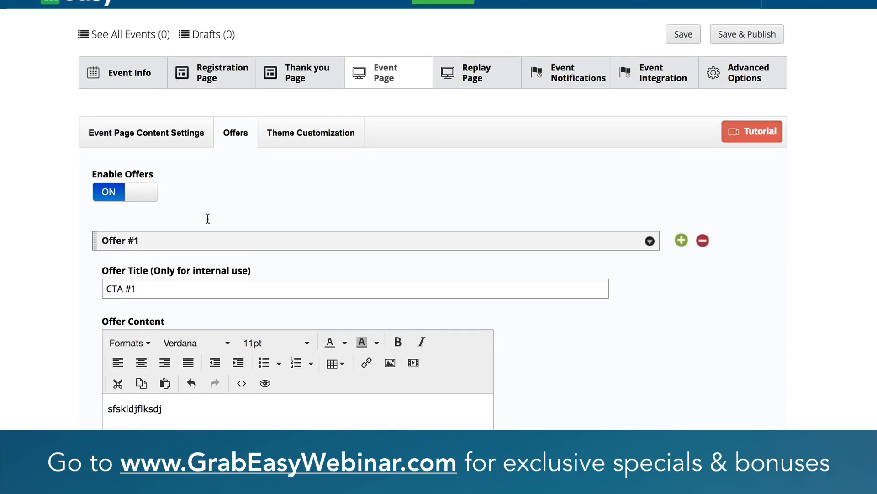
pyautogui.scroll(1, 208, 219)
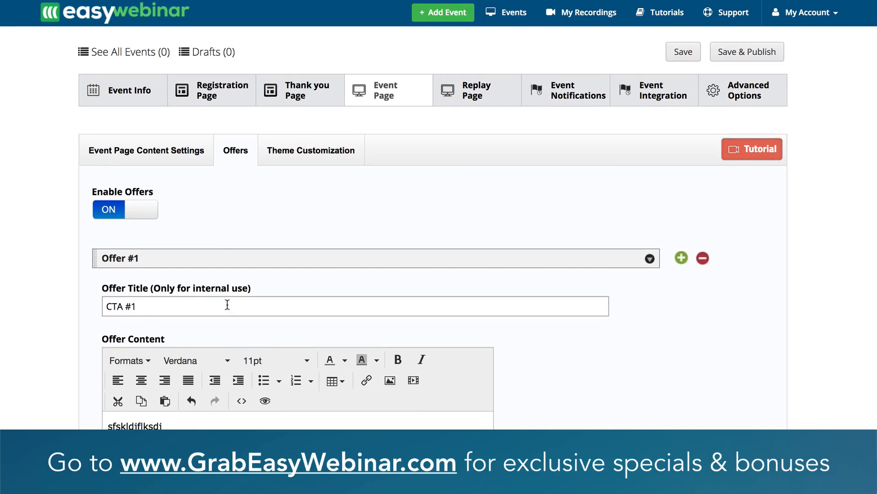
# Look through the available button choices for the first offer, leaving its selection as it is.
pyautogui.scroll(-3, 73, 299)
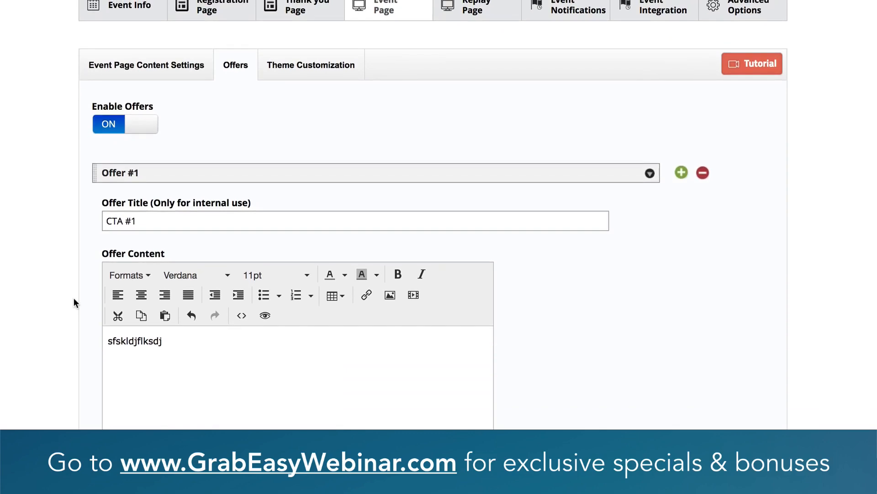
pyautogui.scroll(-10, 73, 299)
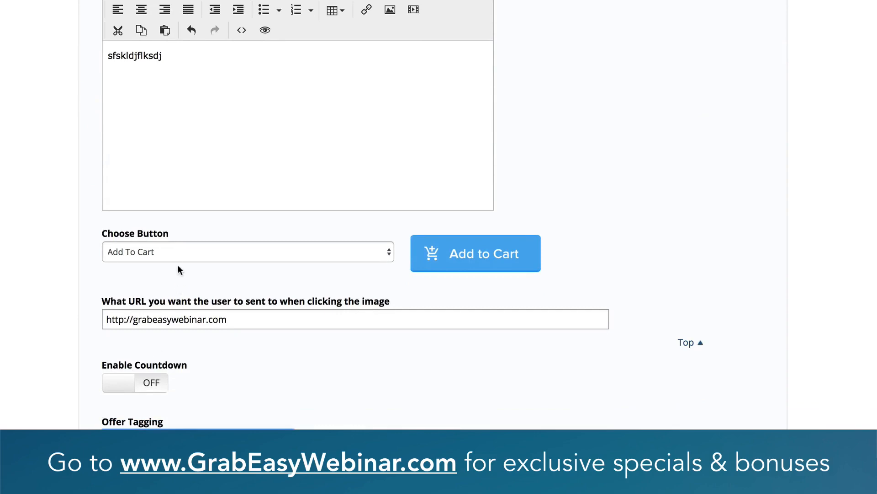
pyautogui.click(174, 251)
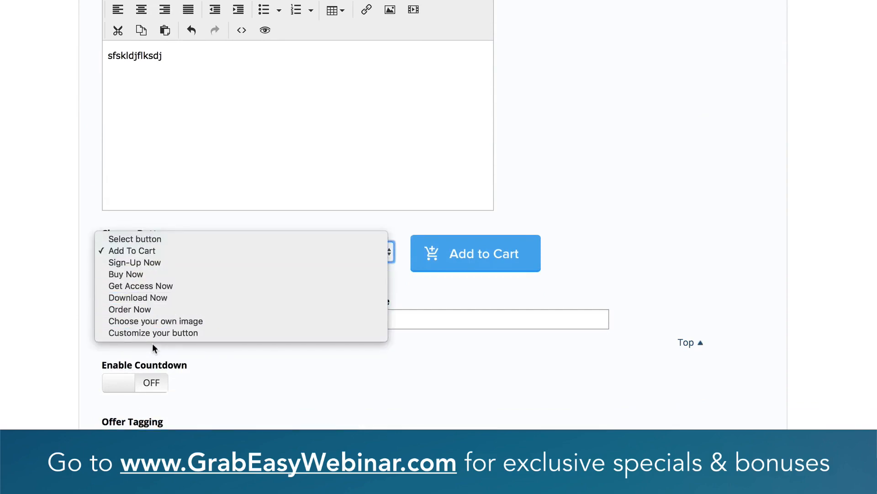
pyautogui.click(62, 317)
pyautogui.scroll(9, 62, 317)
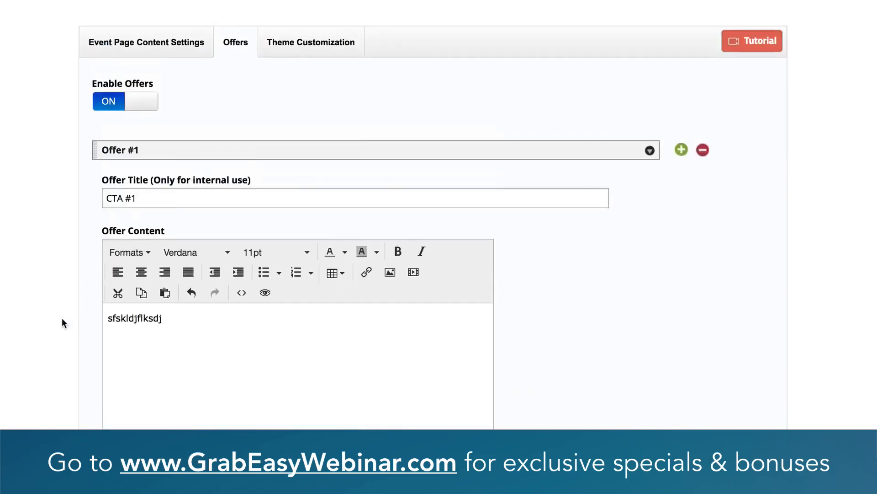
pyautogui.scroll(3, 61, 317)
# Add a second and a third offer to the event page and collapse the offer list.
pyautogui.scroll(-1, 61, 317)
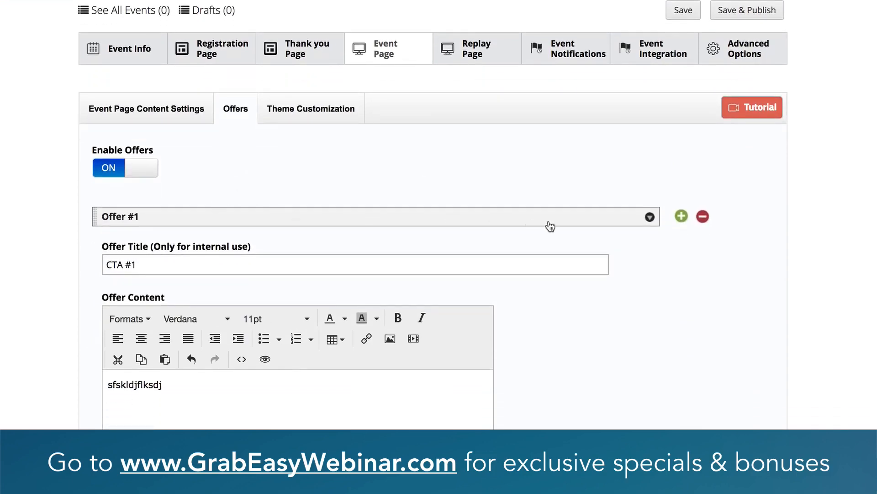
pyautogui.click(681, 217)
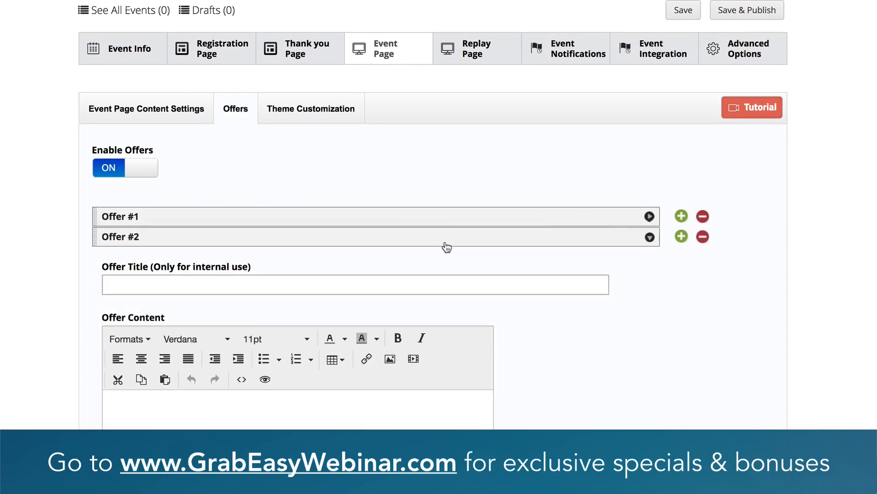
pyautogui.click(440, 262)
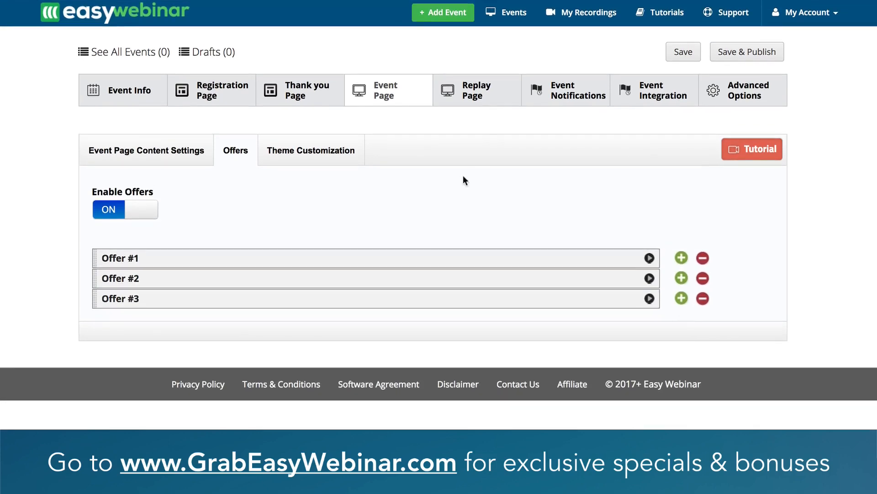
# Review the replay page settings, and set the event's autoresponder integration to Custom Code.
pyautogui.click(473, 105)
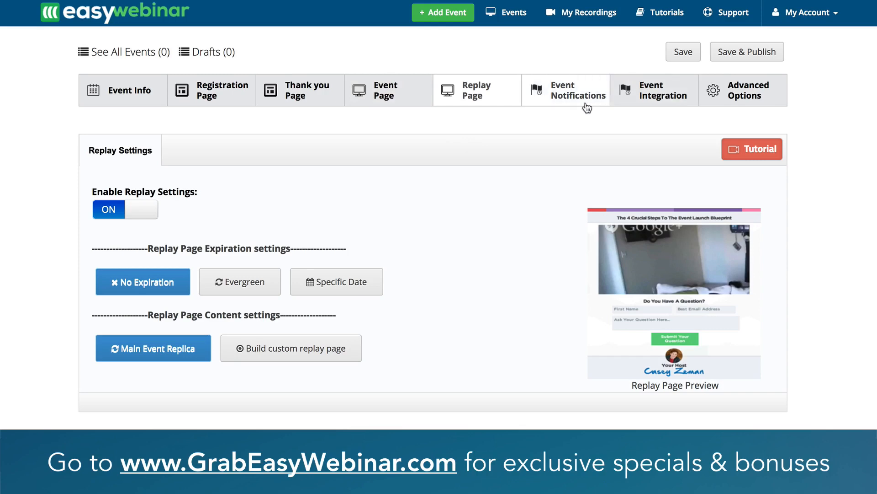
pyautogui.click(658, 94)
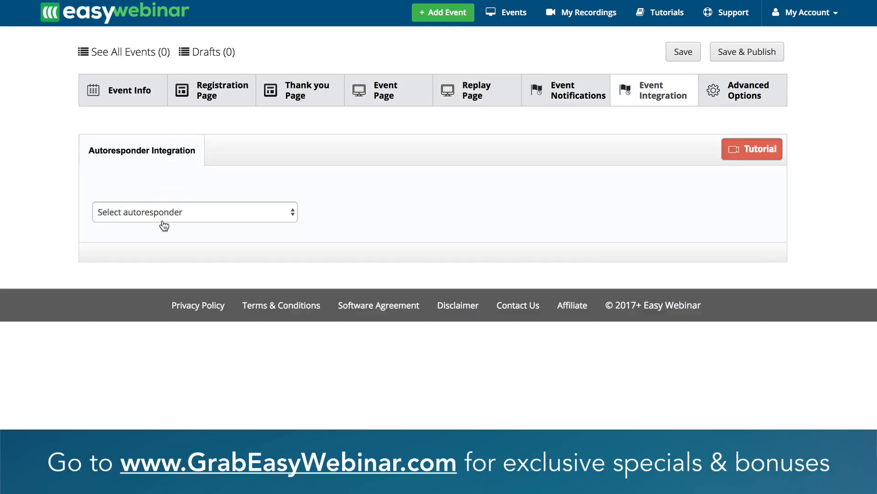
pyautogui.click(160, 212)
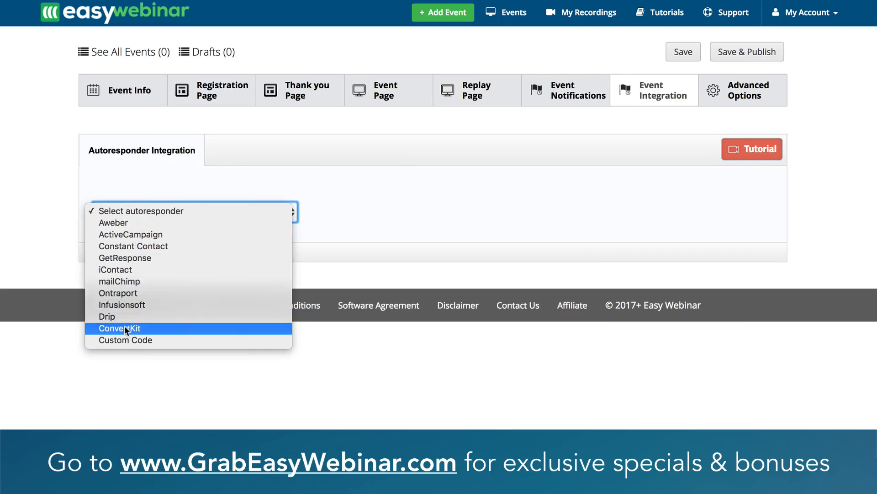
pyautogui.click(124, 338)
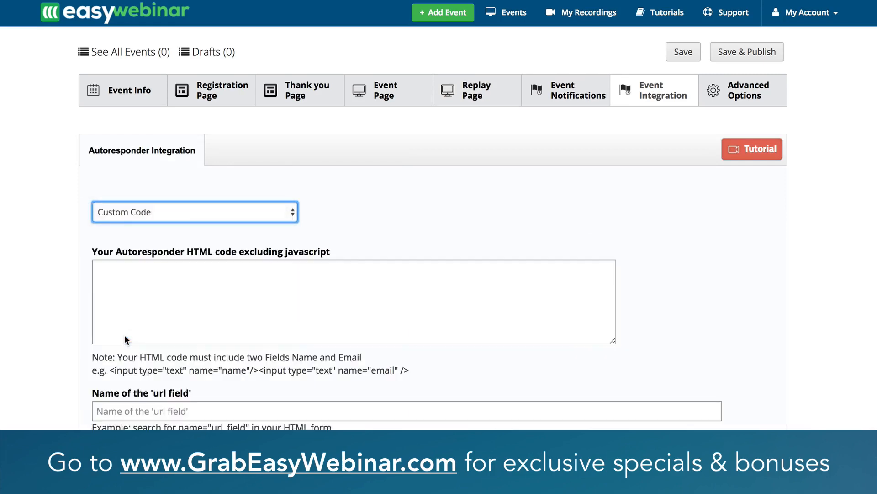
pyautogui.click(223, 300)
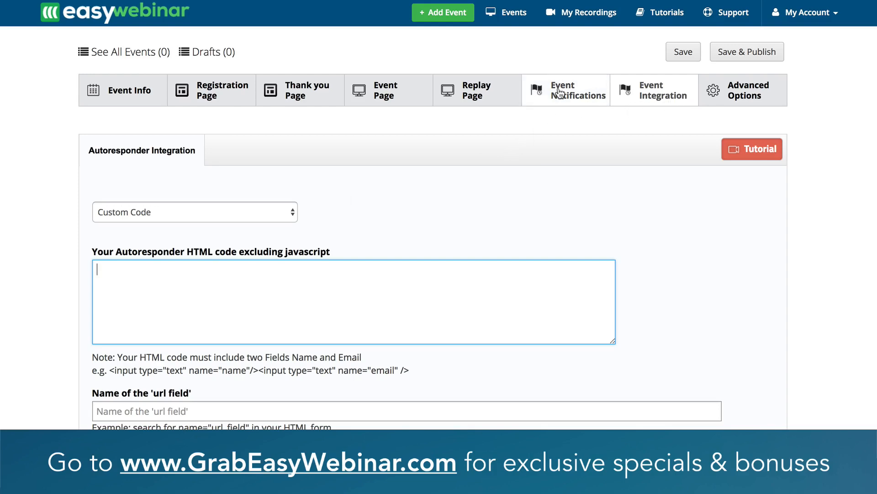
# Save and publish the webinar event.
pyautogui.click(741, 54)
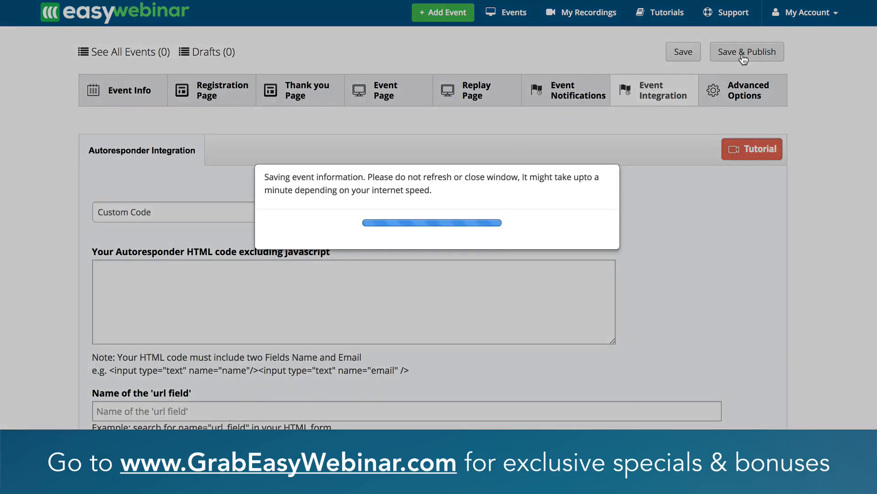